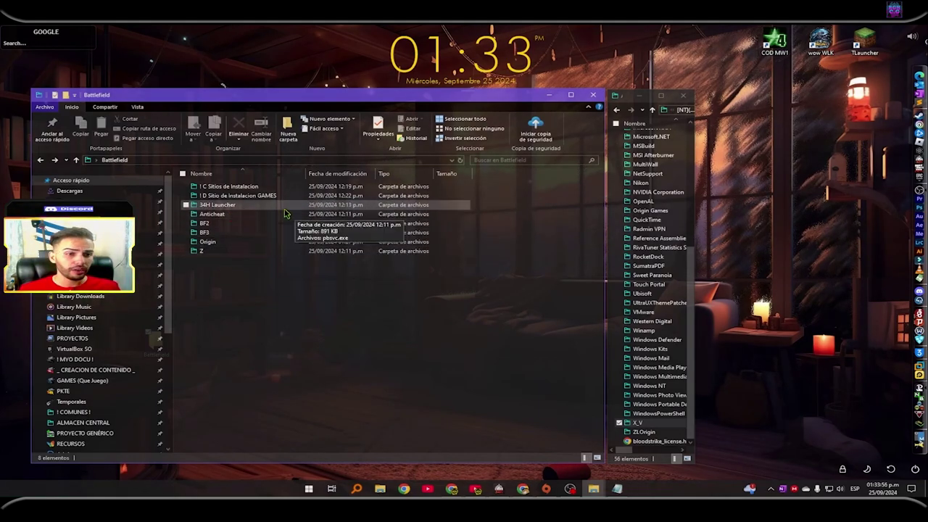
Step: Run 34H Installer.exe from the 34H Launcher folder to review its installation path, and cancel the setup
click(226, 205)
ctrl+click(228, 214)
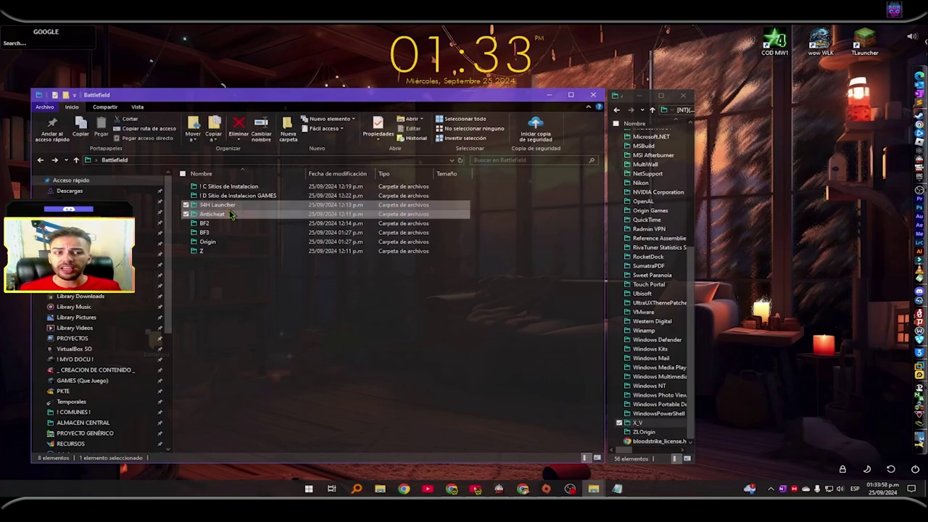
ctrl+click(216, 242)
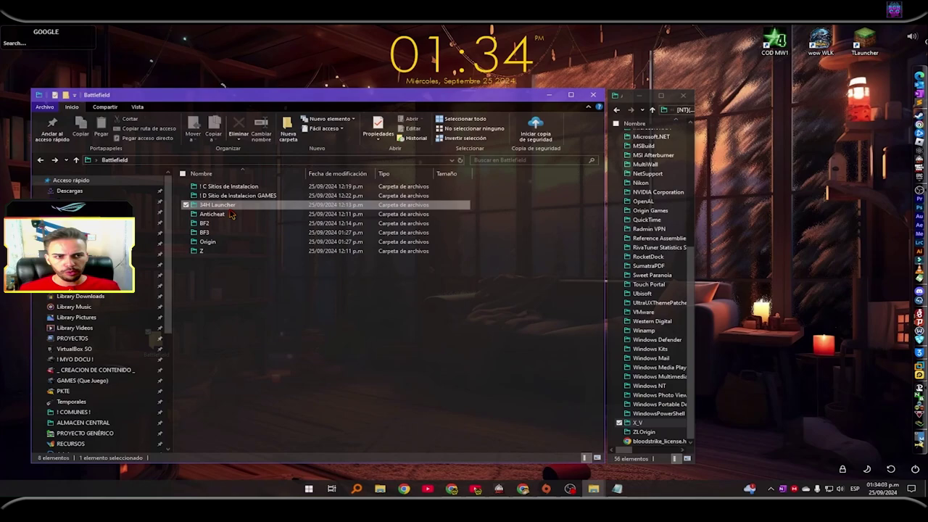
double_click(227, 205)
double_click(219, 186)
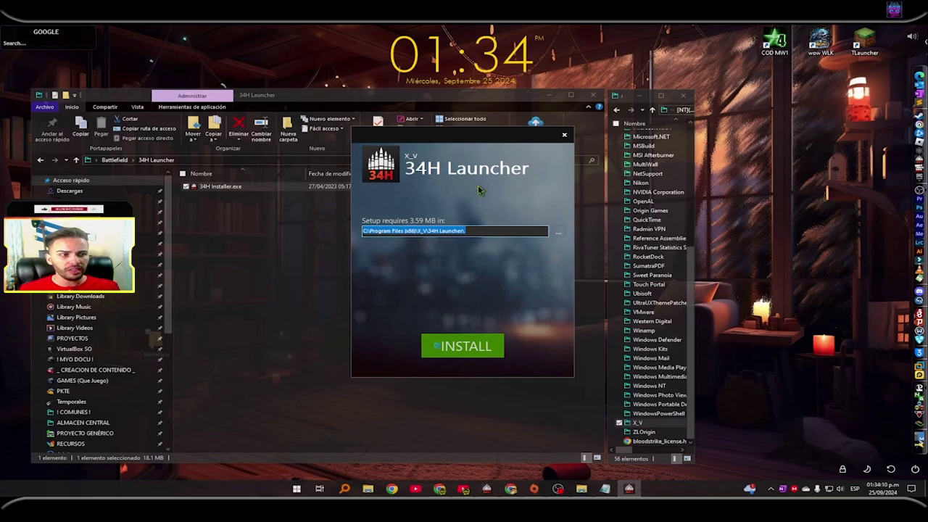
click(660, 418)
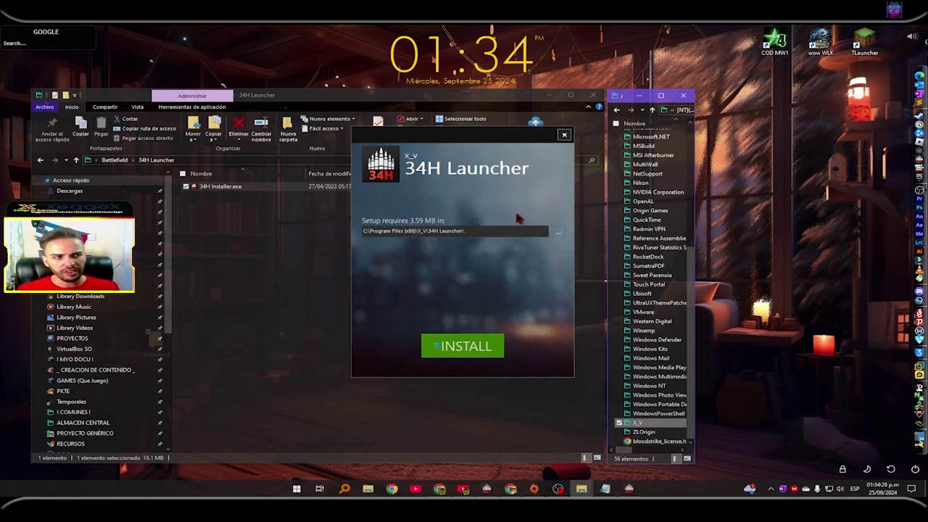
click(564, 136)
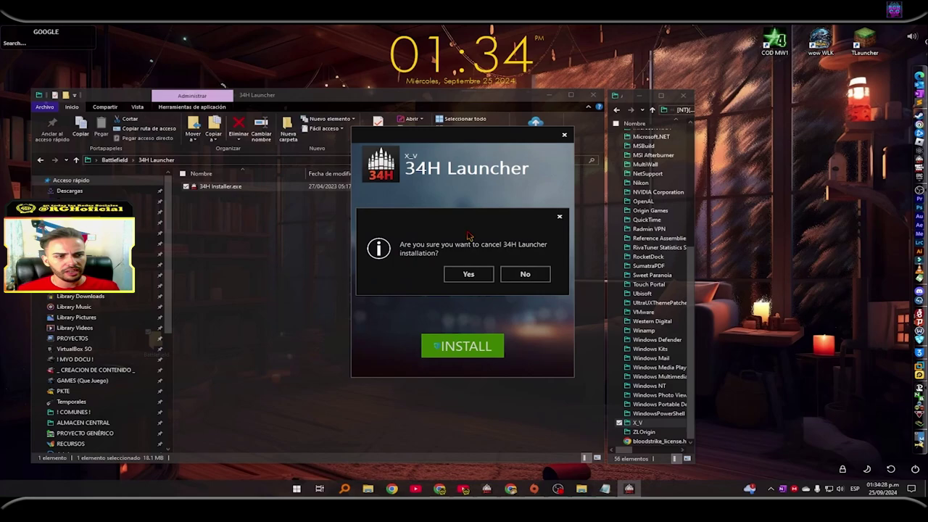
click(469, 273)
click(535, 362)
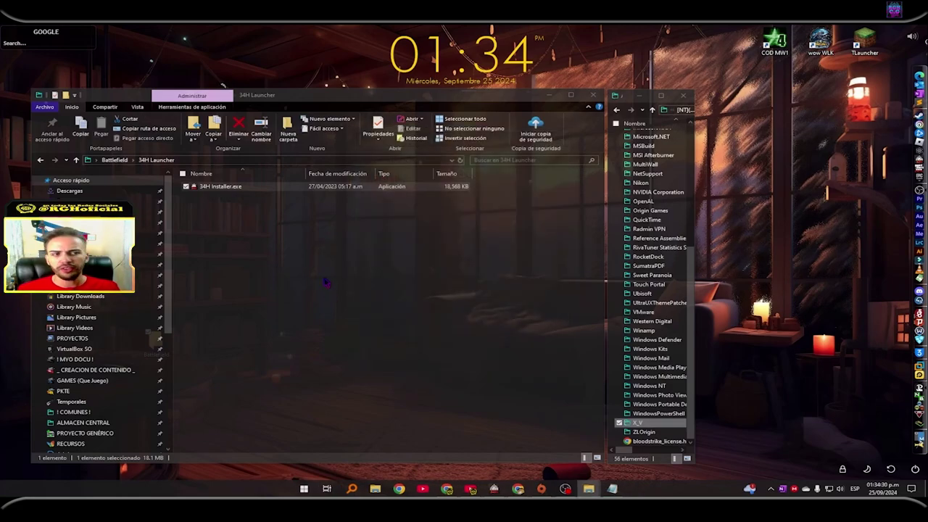
Step: Run pbsvc.exe from the Anticheat folder to view the PunkBuster service setup options, and cancel the setup
click(325, 282)
key(alt+Up)
key(Down)
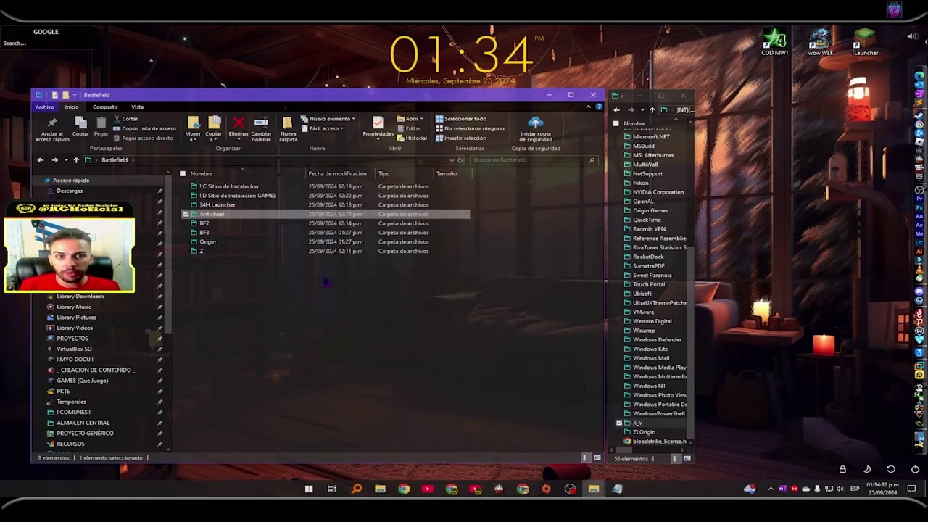
key(Return)
key(Down)
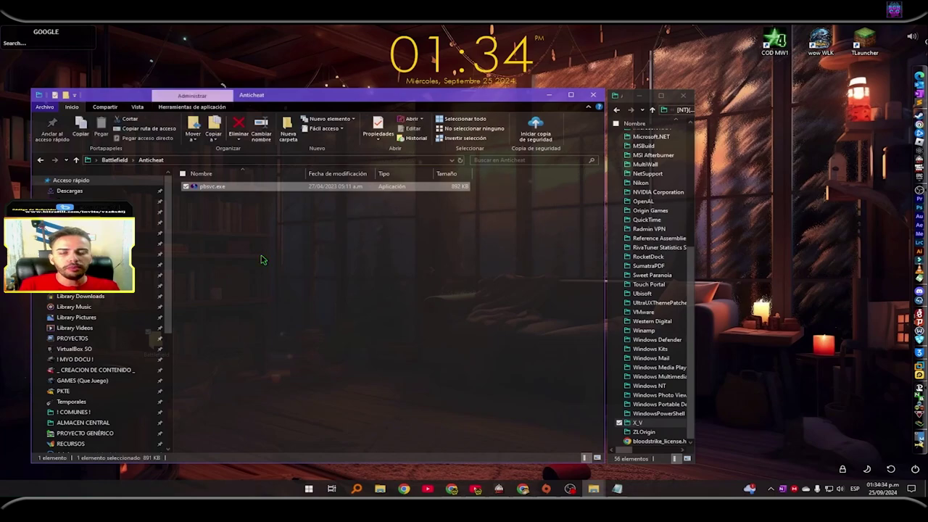
key(Return)
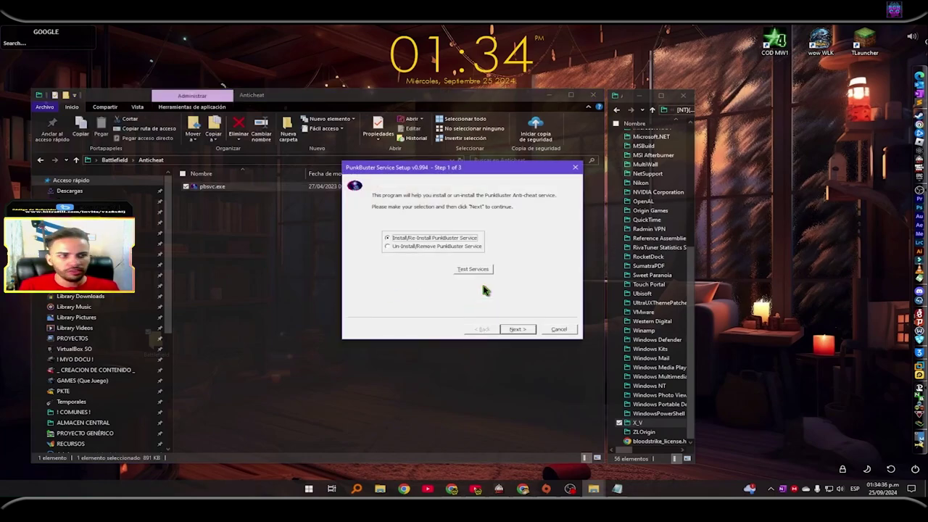
click(556, 329)
Step: Open the ZLOrigin folder inside ZLOriginSetup, within the Battlefield folder's Origin subfolder
key(BackSpace)
key(Down)
key(Down)
key(Down)
key(Return)
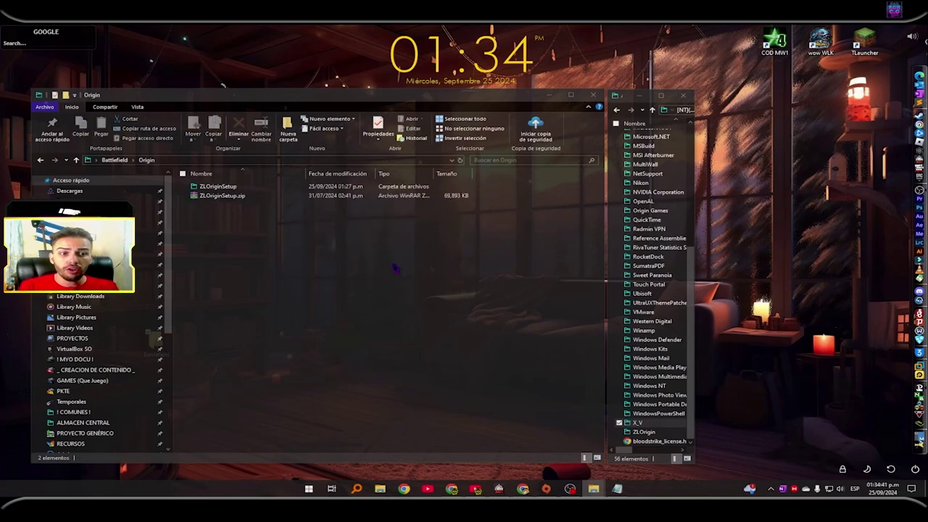
key(Down)
key(Up)
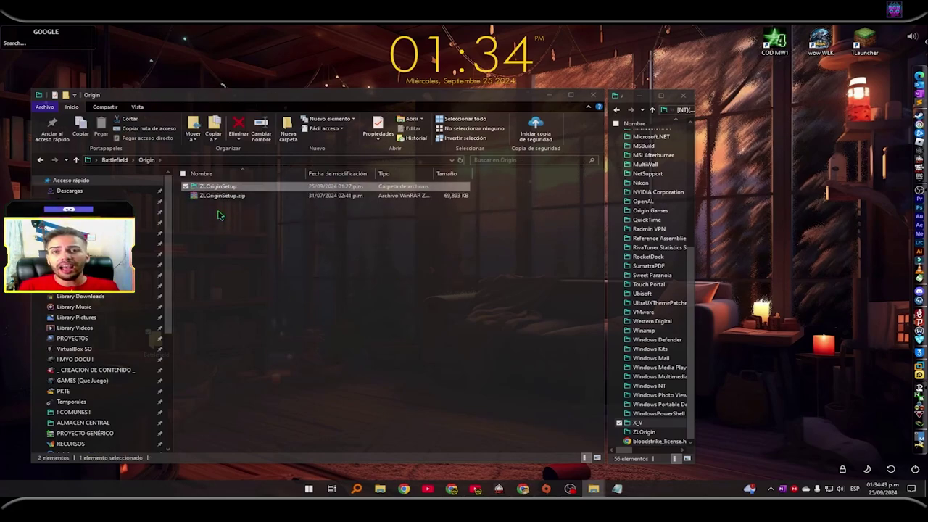
key(Return)
key(Down)
key(Return)
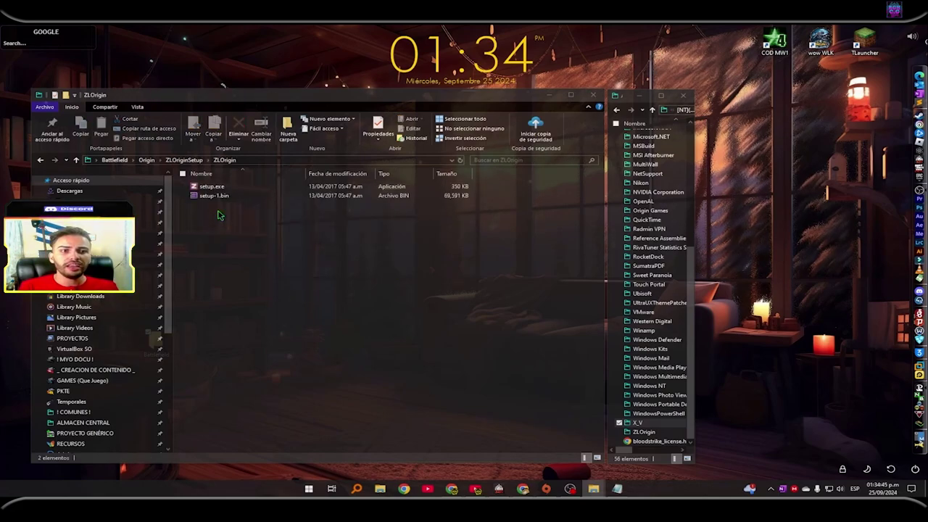
Step: Run the ZLOrigin setup.exe in English to review its additional tasks, and cancel the installation
key(Down)
key(Return)
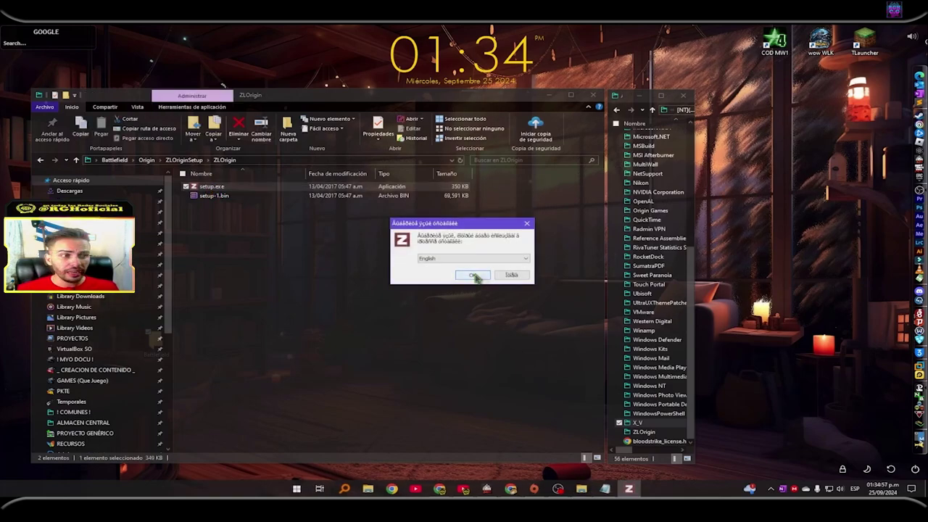
click(469, 274)
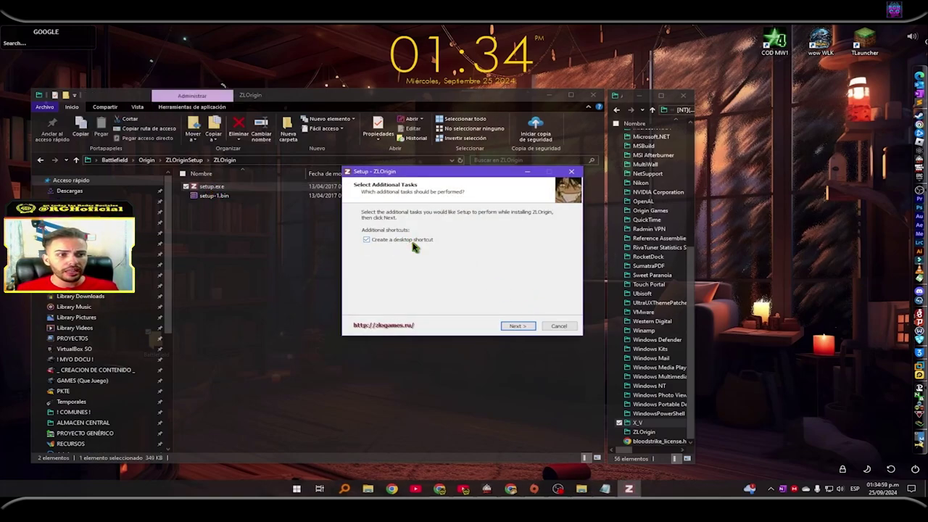
click(556, 326)
click(496, 297)
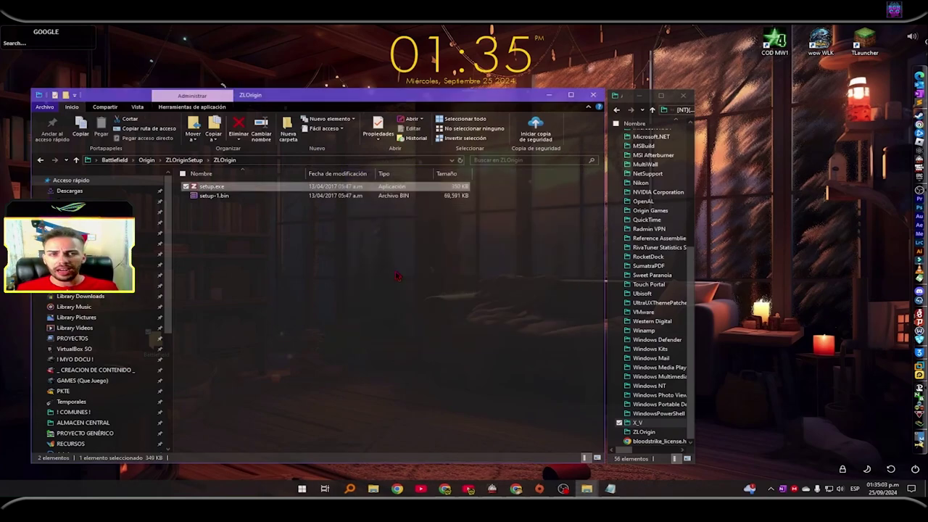
Step: Delete the extracted ZLOriginSetup folder from the Origin folder
key(alt+Up)
key(alt+Up)
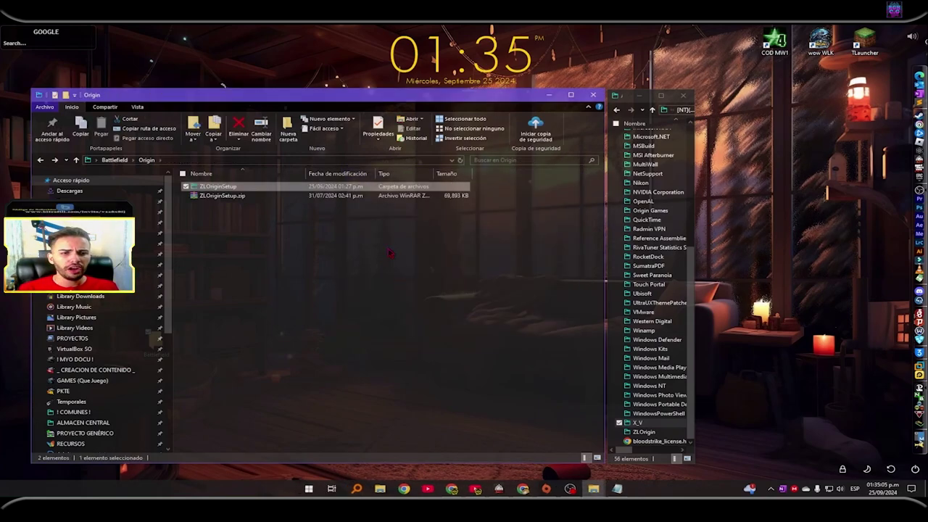
key(Delete)
key(Return)
Step: Look into the 34H Launcher folder again and return to the Battlefield folder list
key(alt+Up)
key(Up)
key(Up)
key(Up)
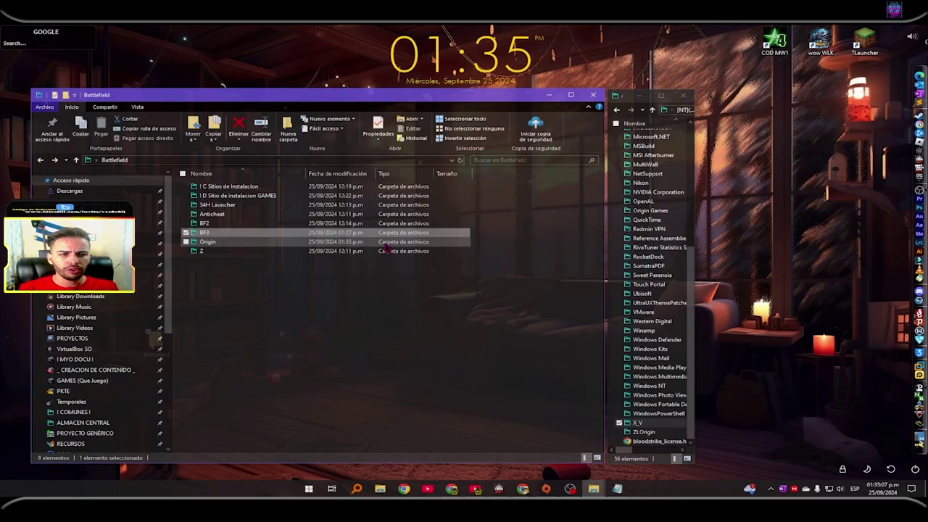
key(Up)
key(Return)
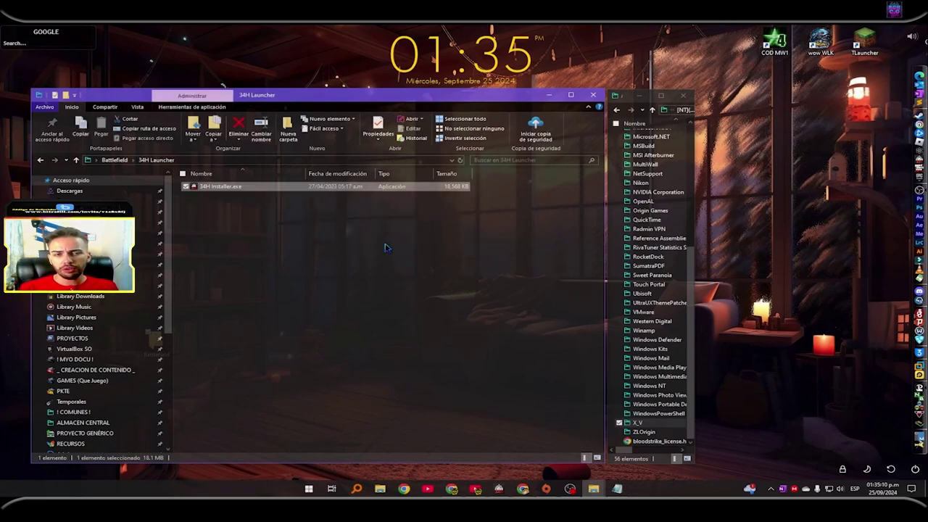
key(alt+Up)
key(Down)
key(Down)
key(Up)
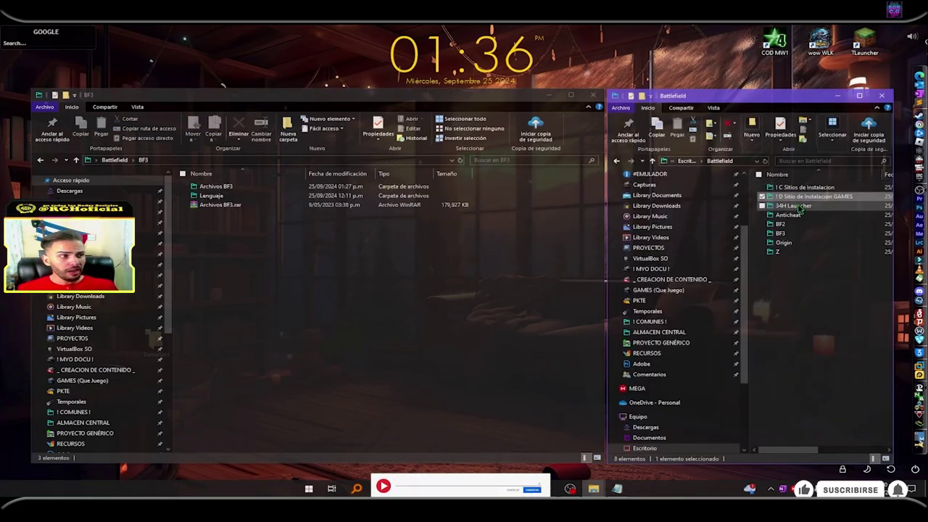
Step: In the second window, open the Battlefield 3 game folder through "! D Sitio de Instalacion GAMES", #ZLOEmu and GAMES
double_click(793, 197)
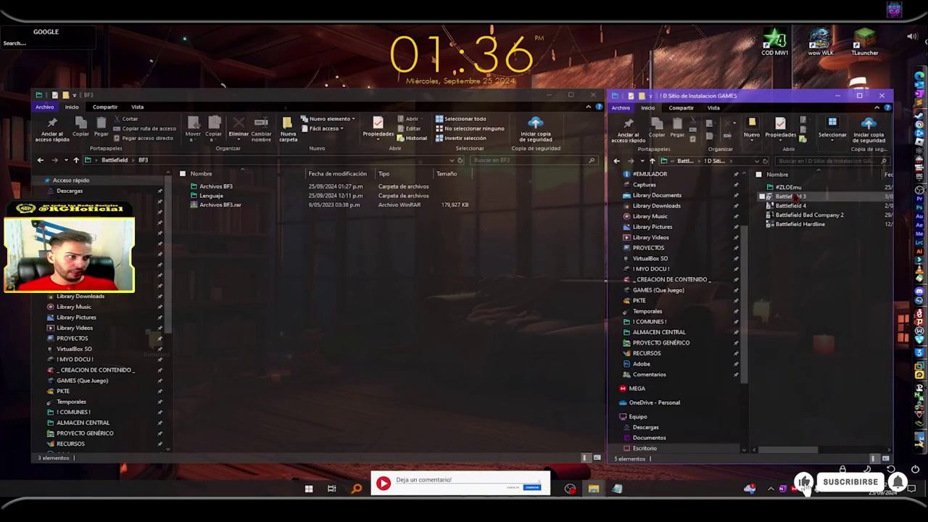
key(ctrl+shift+8)
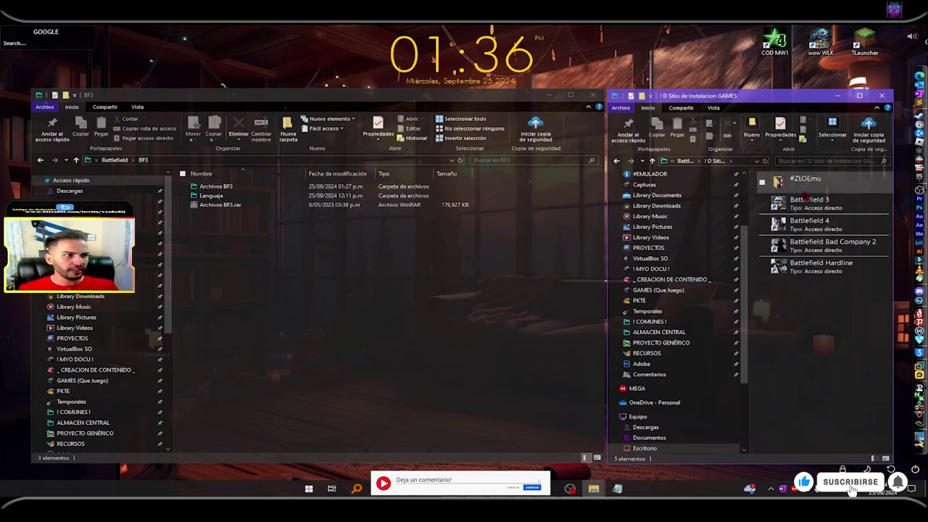
click(807, 186)
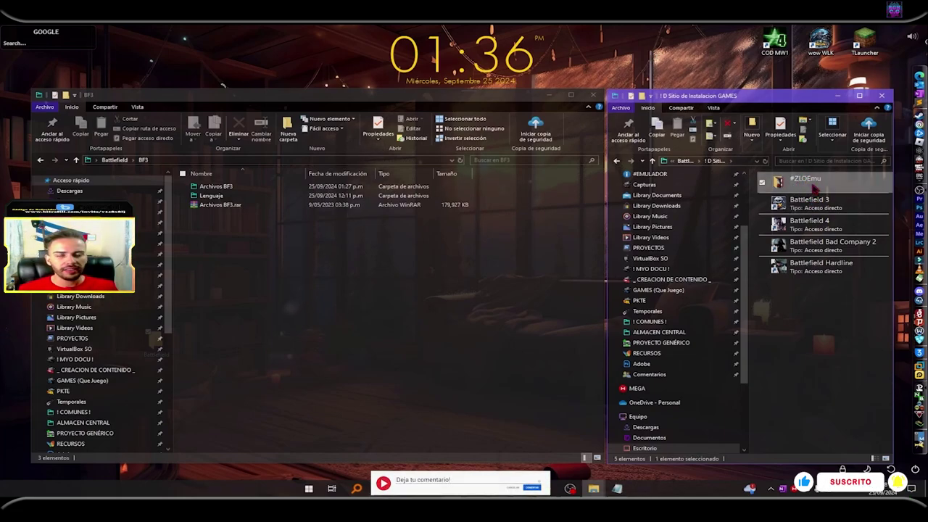
double_click(801, 186)
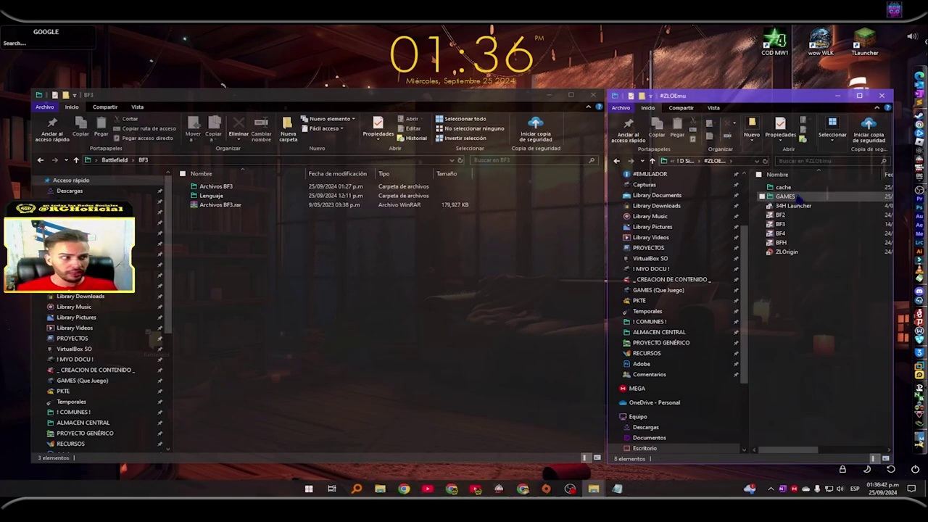
scroll(799, 186, down, 1)
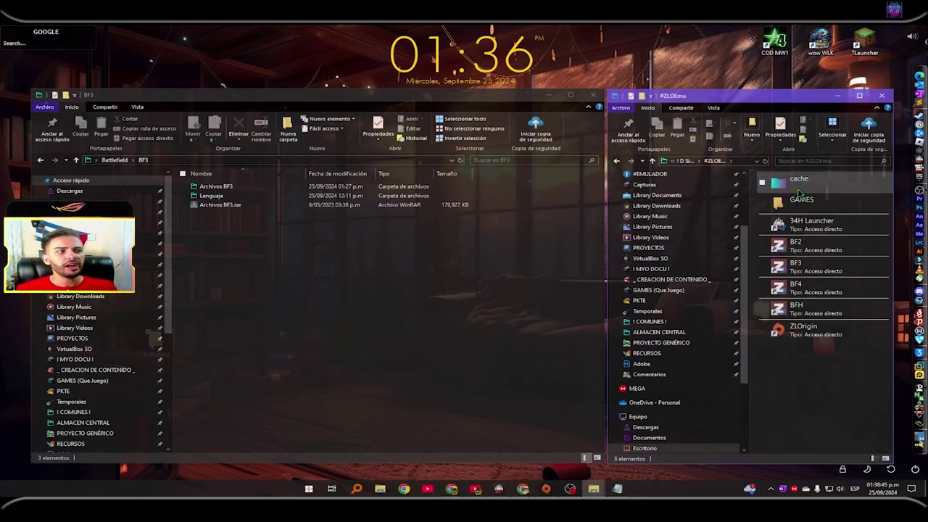
click(802, 201)
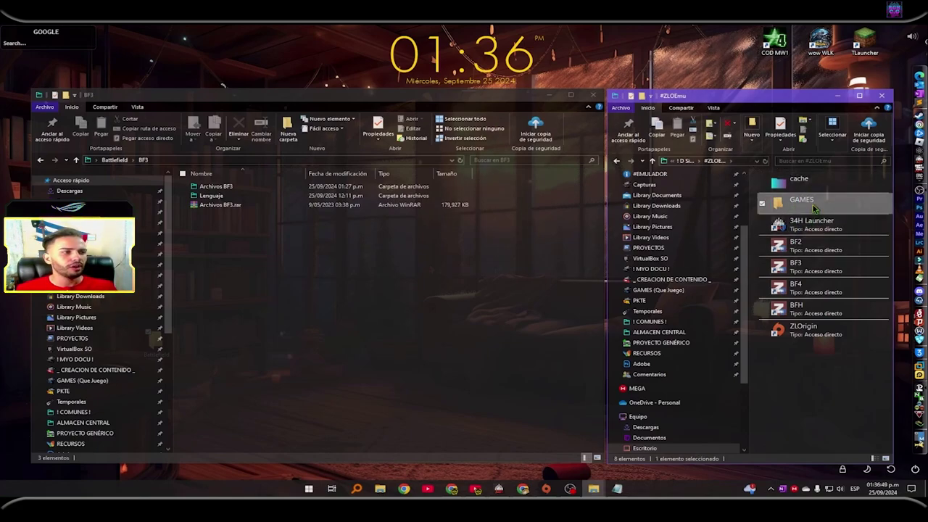
double_click(813, 208)
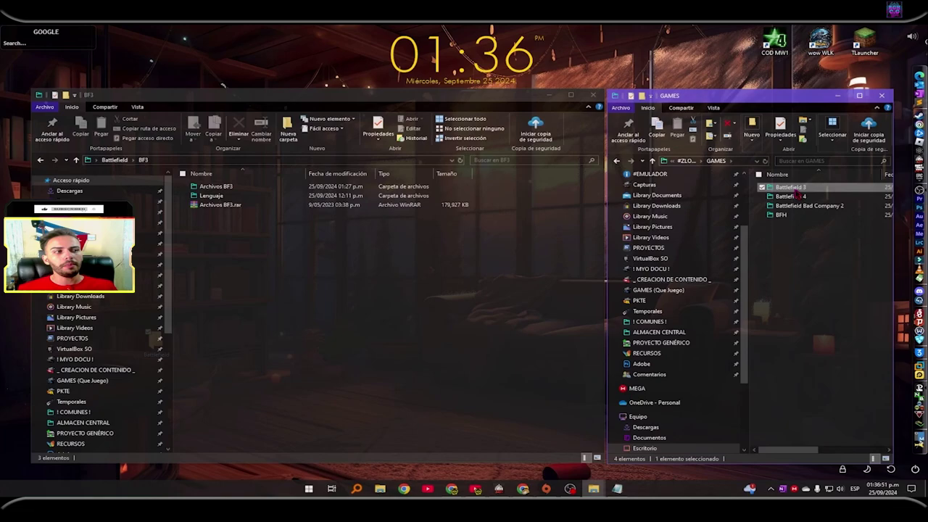
double_click(818, 188)
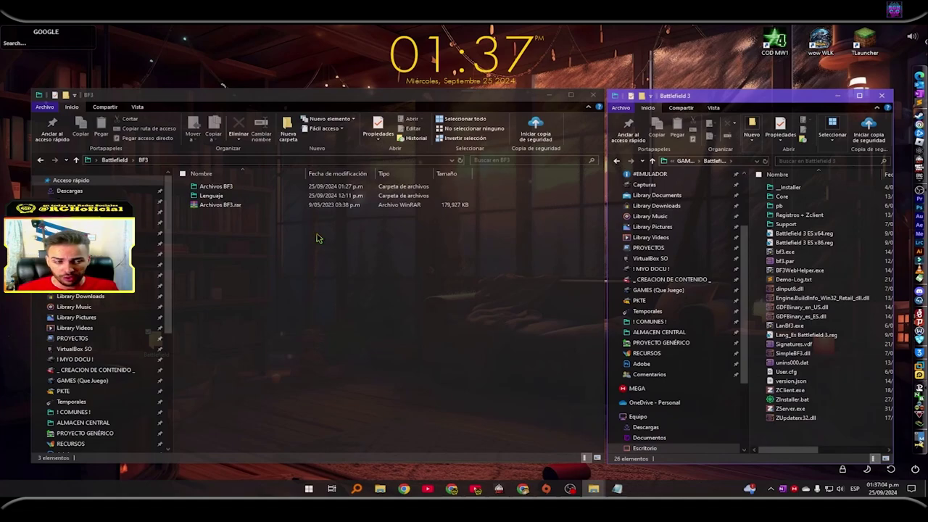
Step: Move all the contents of the Archivos BF3 folder into the Battlefield 3 game folder
double_click(215, 186)
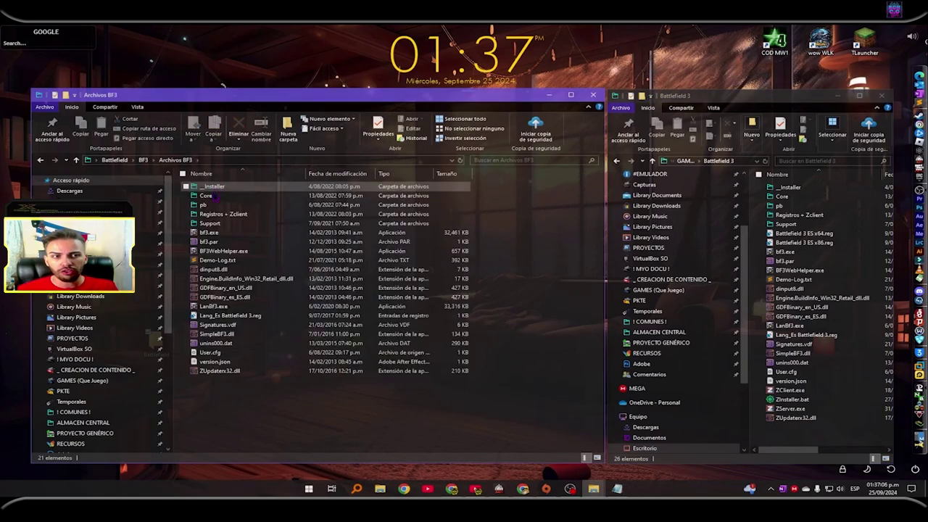
key(ctrl+a)
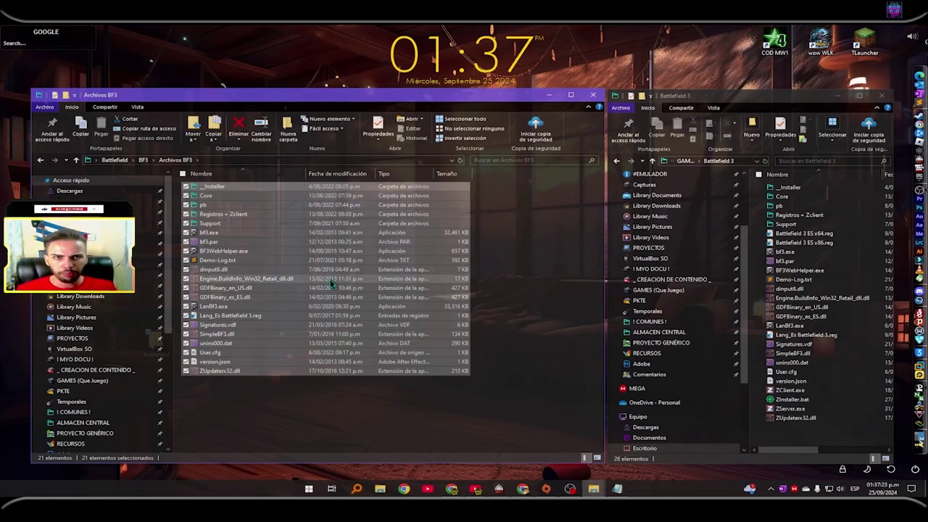
drag(239, 269, 790, 435)
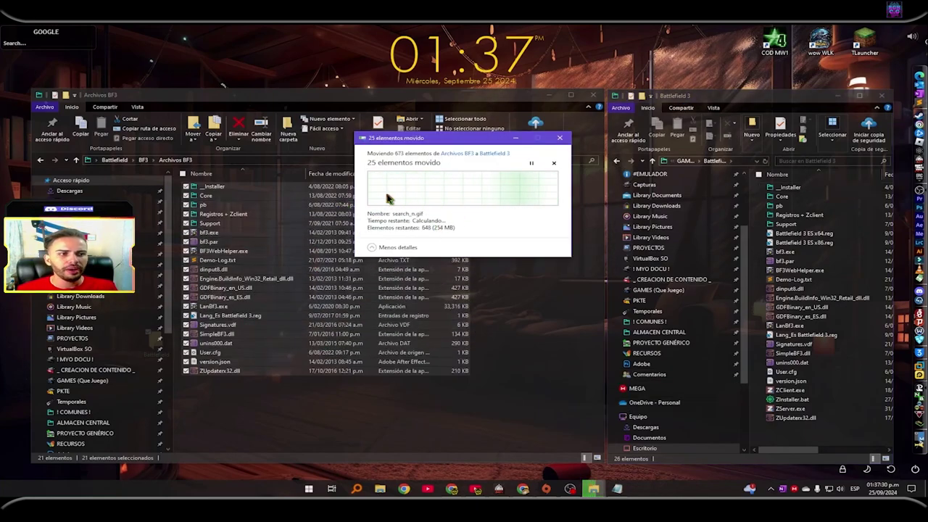
Step: Copy Battlefield 3 ES x64.reg and Battlefield 3 ES x86.reg from the Lenguaje folder into the Battlefield 3 folder, replacing existing files
click(143, 161)
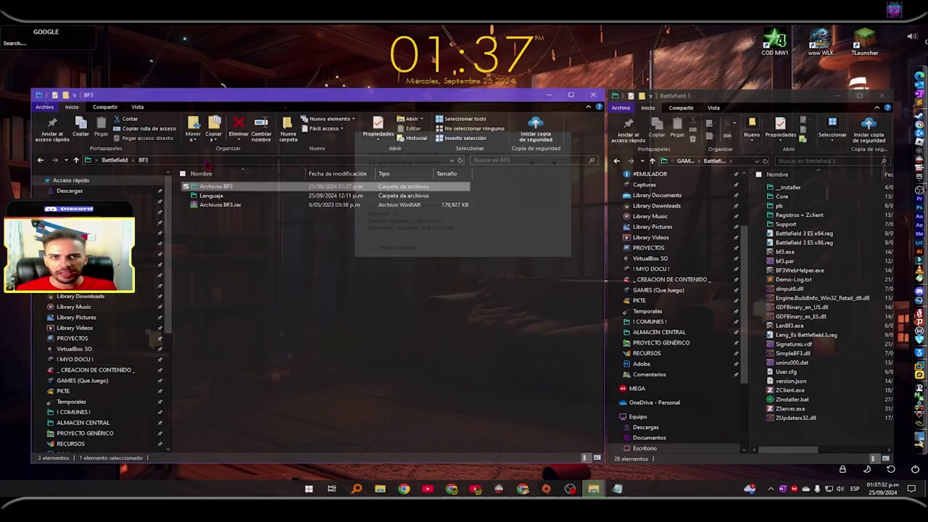
double_click(210, 195)
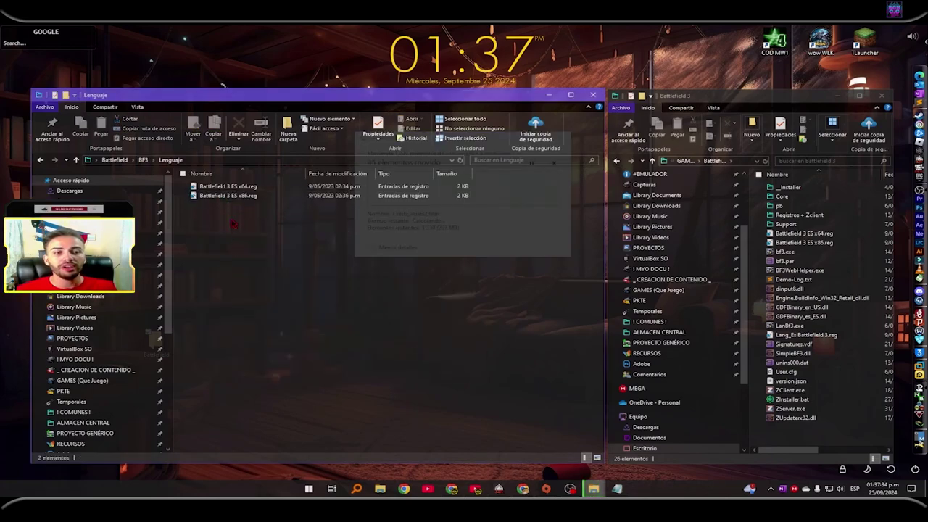
drag(229, 223, 229, 181)
click(837, 447)
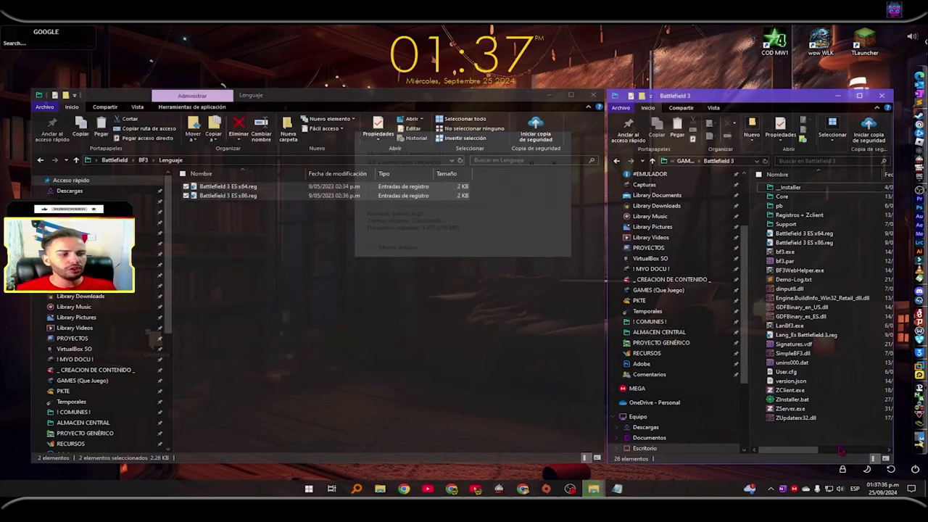
key(ctrl+v)
click(395, 277)
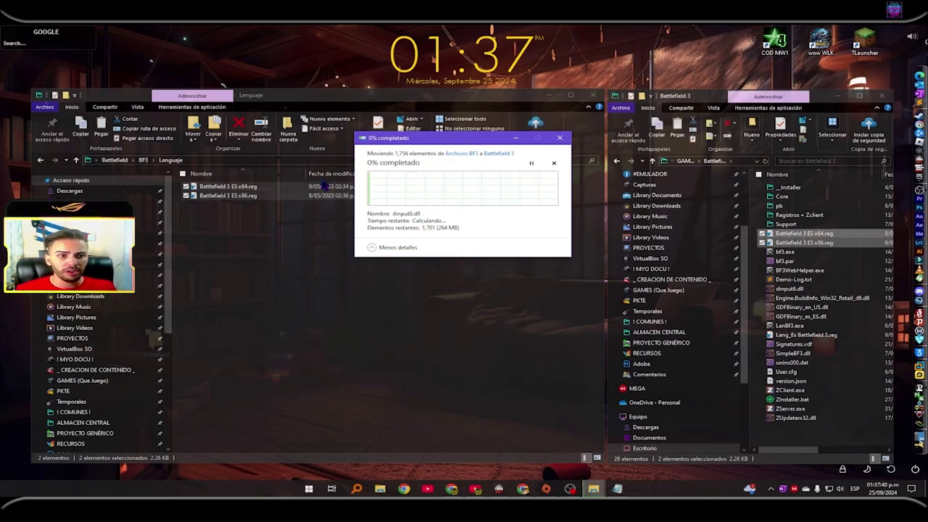
click(458, 185)
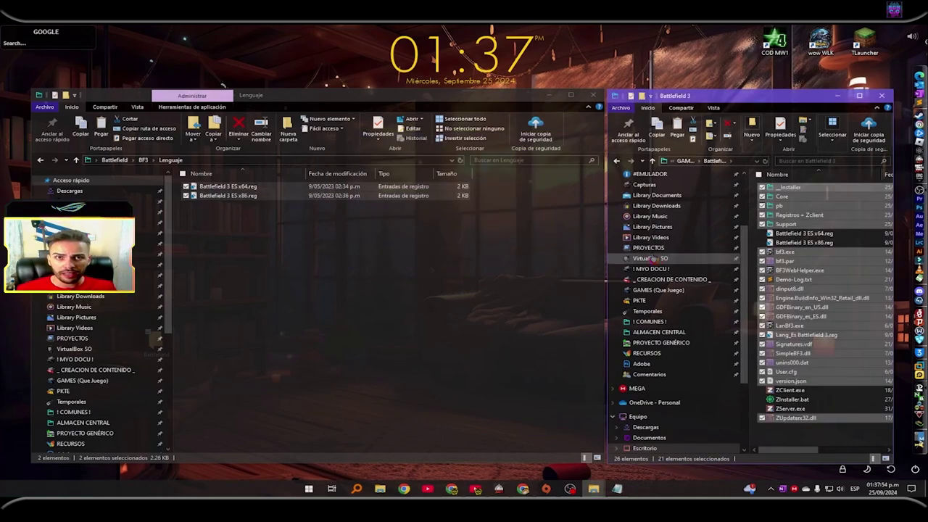
Step: Copy ZClient.exe, ZInstaller.bat and ZServer.exe from the Z folder into the Battlefield 3 game folder, replacing the existing files
click(797, 233)
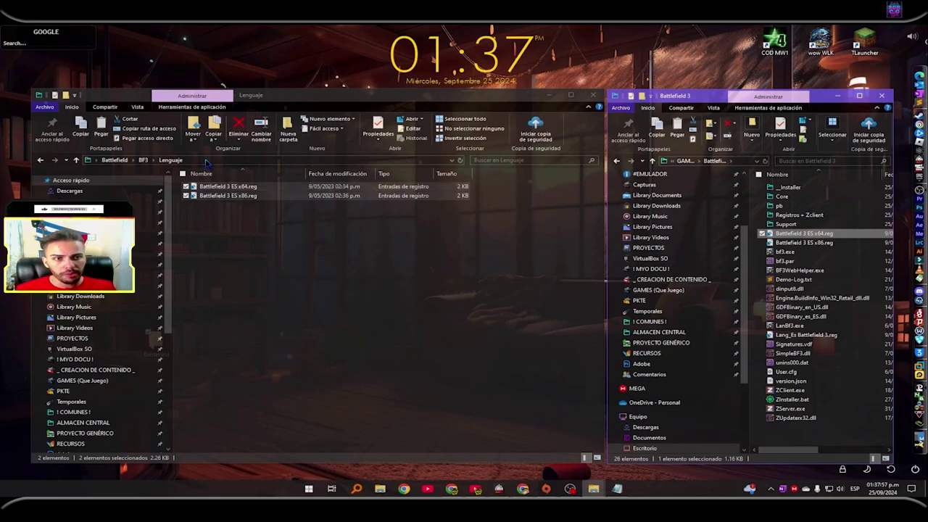
click(144, 161)
click(113, 161)
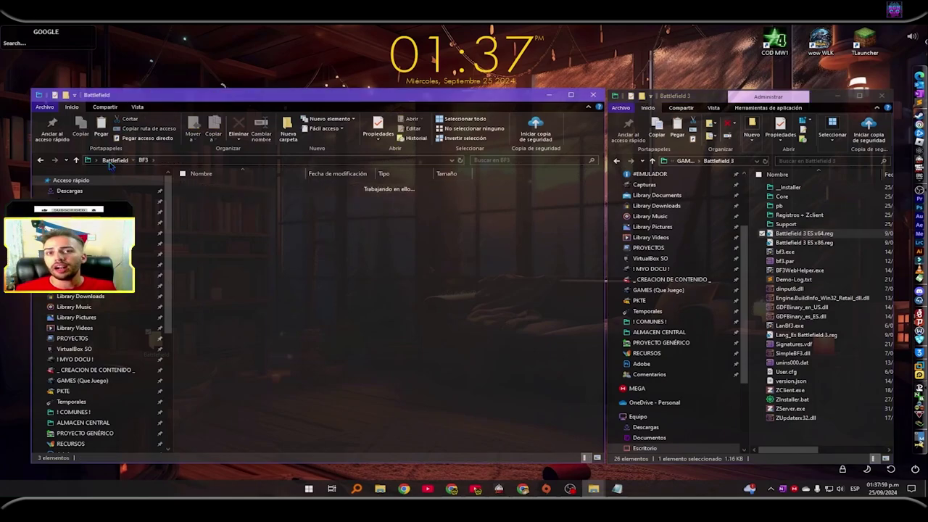
click(214, 276)
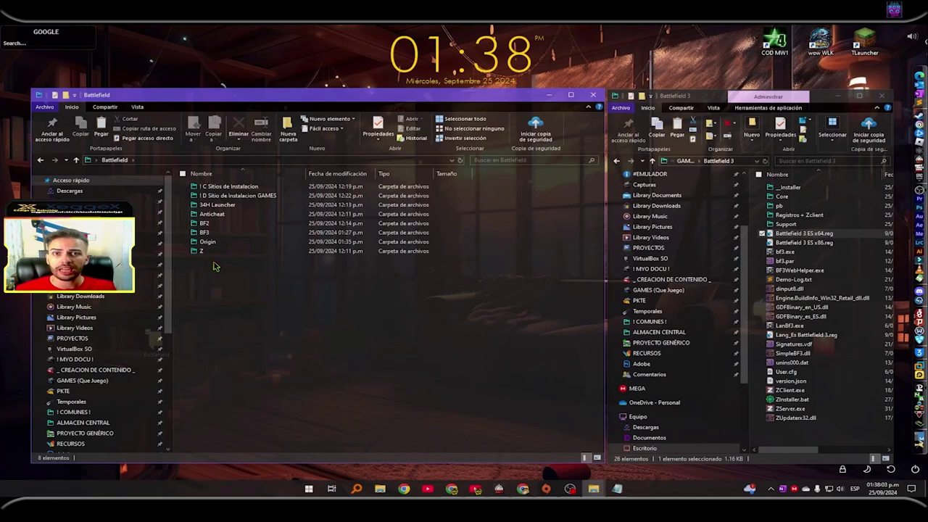
double_click(205, 251)
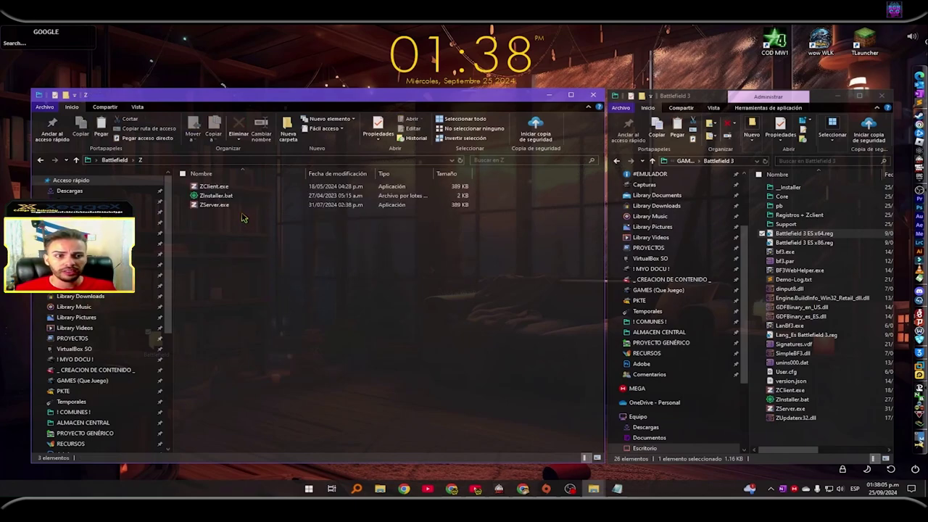
click(218, 205)
drag(220, 207, 792, 441)
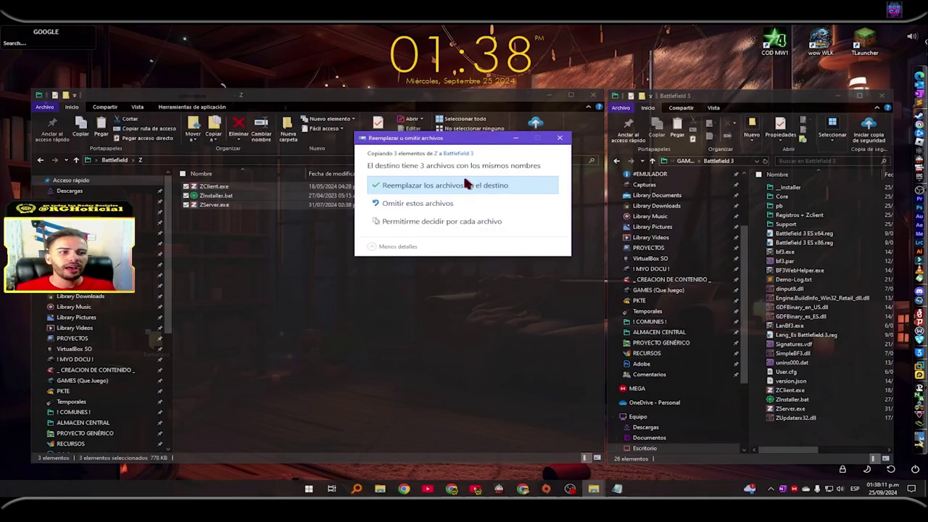
click(467, 185)
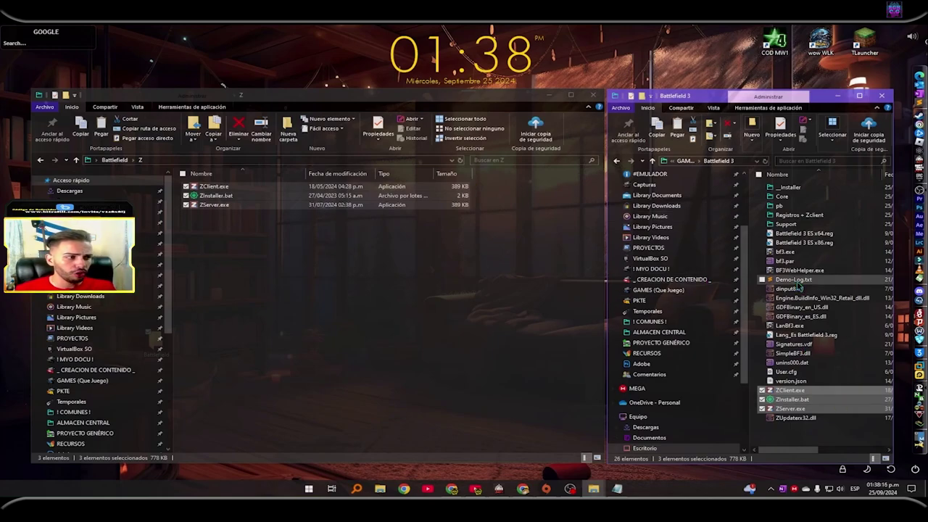
Step: Open Battlefield 3 ES x64.reg from the game folder for text editing and enlarge the text
click(800, 237)
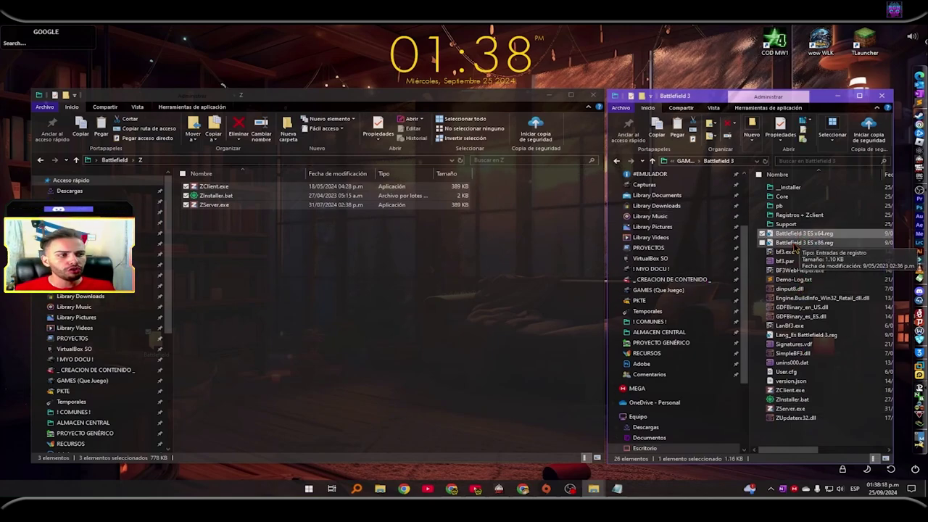
right_click(797, 238)
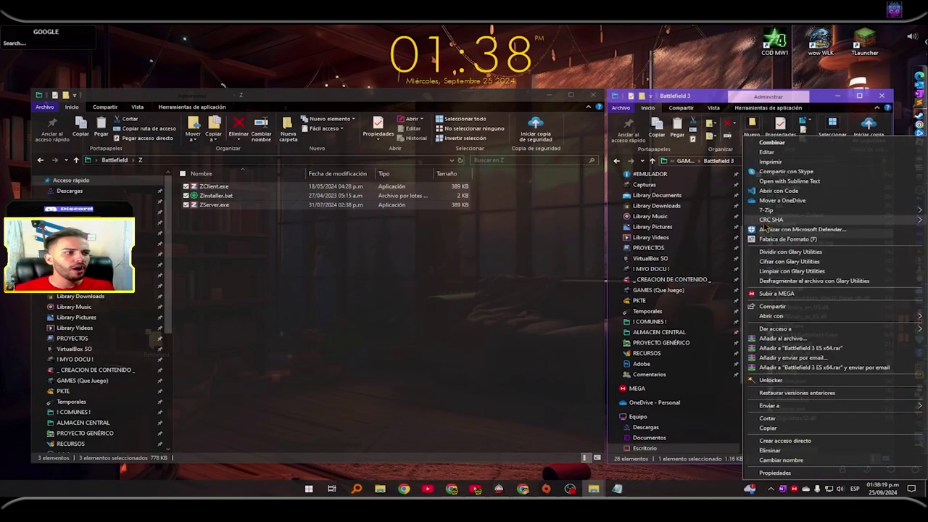
click(770, 143)
click(510, 267)
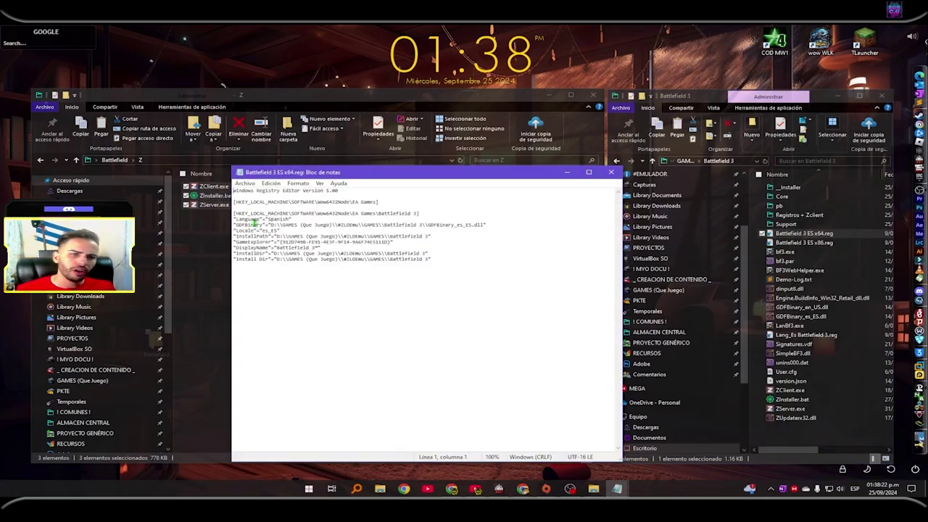
scroll(400, 246, up, 10)
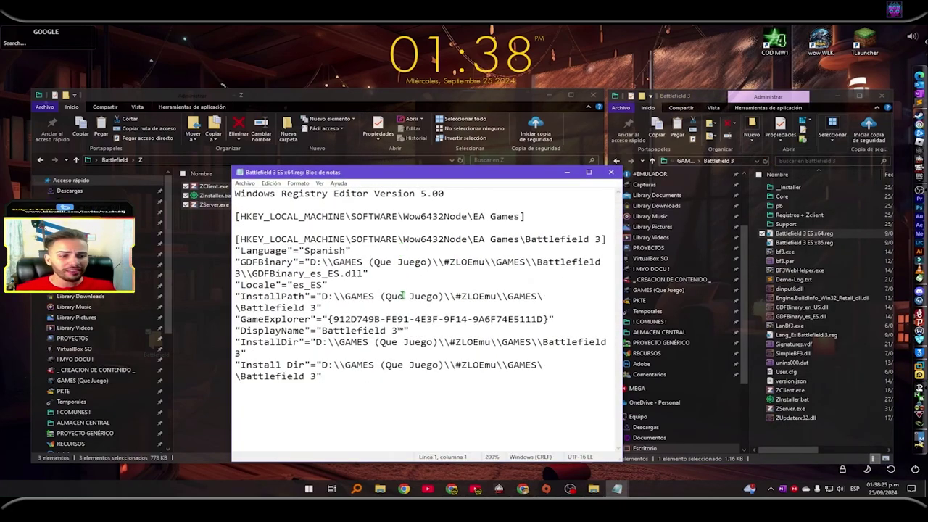
Step: Replace the InstallDir path before \\Battlefield 3 with the game folder's actual desktop path, ending in Battlefield\! D Sitio de Instalacion GAMES\#ZLOEmu\GAMES
click(315, 342)
drag(315, 342, 533, 341)
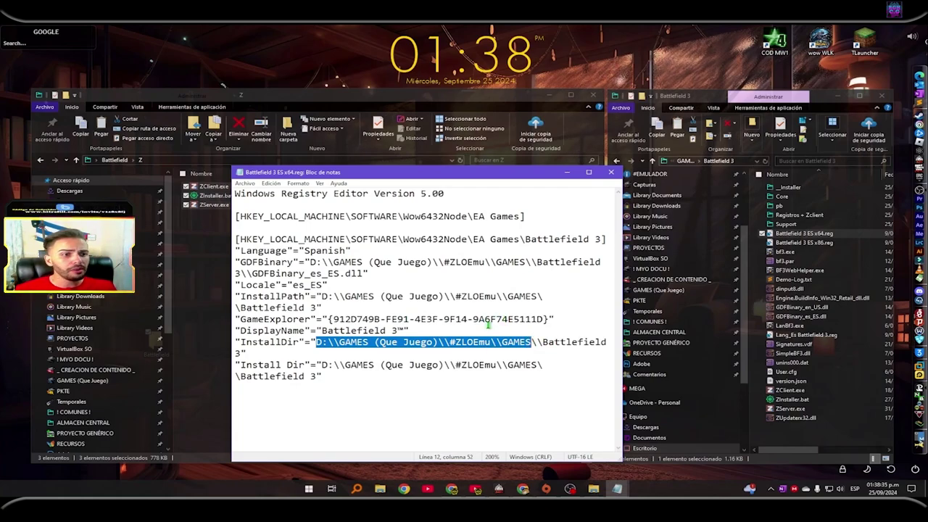
click(743, 166)
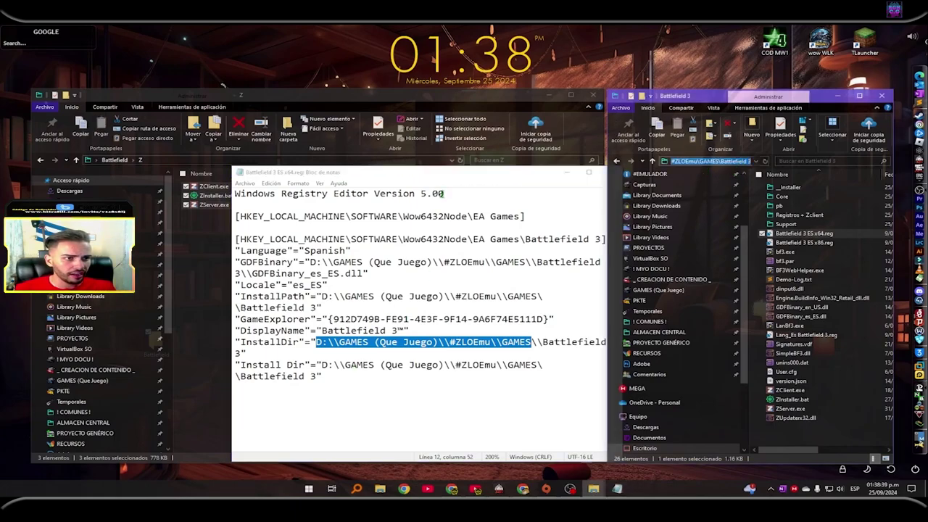
click(449, 184)
text(C:\Users\RGH\Desktop\Battlefield\! D Sitio de Instalacion GAMES\#ZLOEmu\GAMES\Battlefield 3)
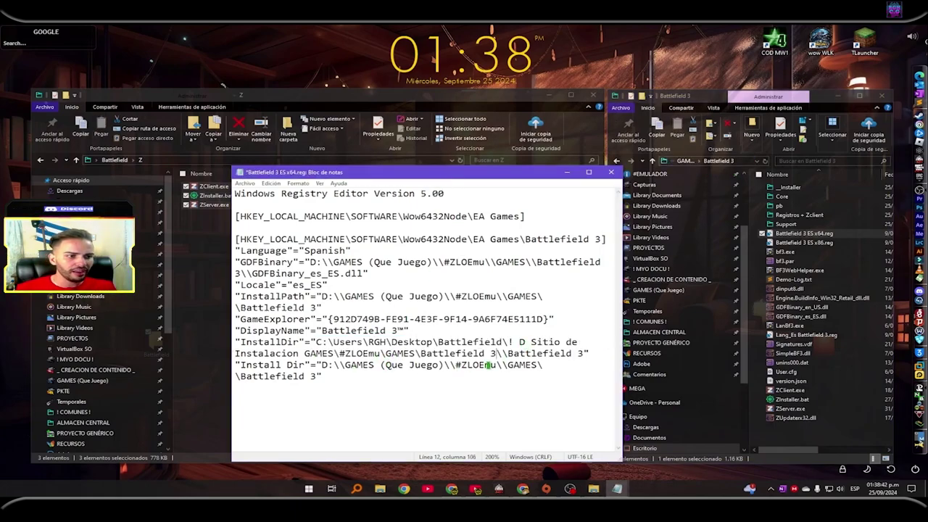
key(BackSpace)
key(BackSpace)
key(BackSpace)
key(BackSpace)
key(BackSpace)
key(BackSpace)
key(BackSpace)
key(BackSpace)
key(BackSpace)
key(BackSpace)
key(BackSpace)
key(BackSpace)
key(BackSpace)
key(BackSpace)
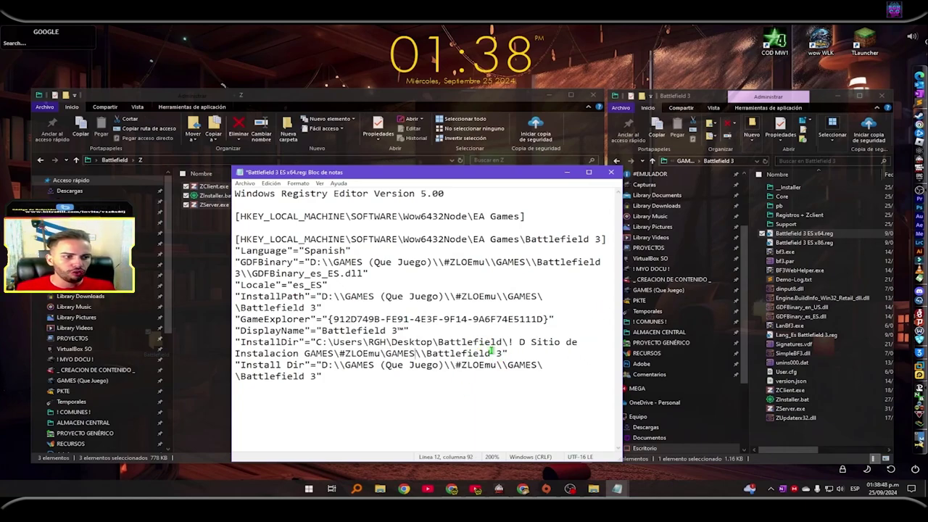
Step: Close Battlefield 3 ES x64.reg and save the changes
click(409, 297)
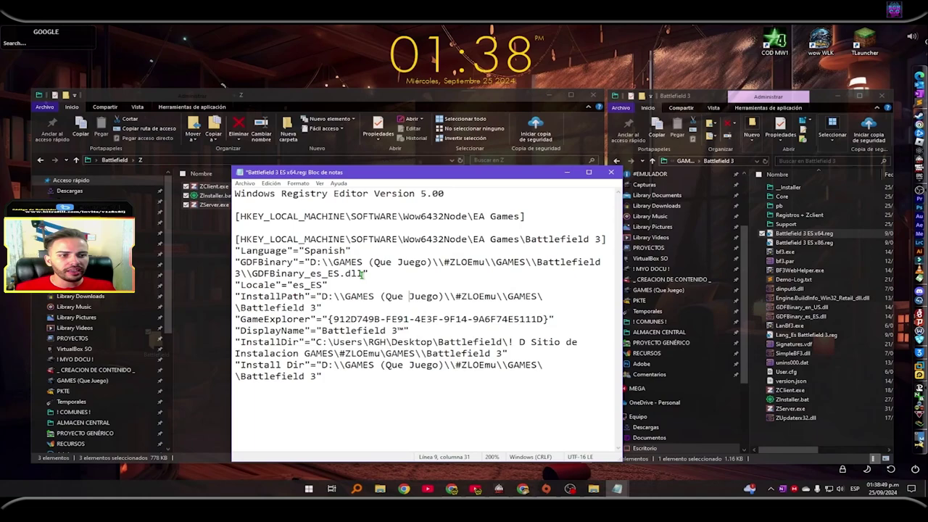
click(610, 171)
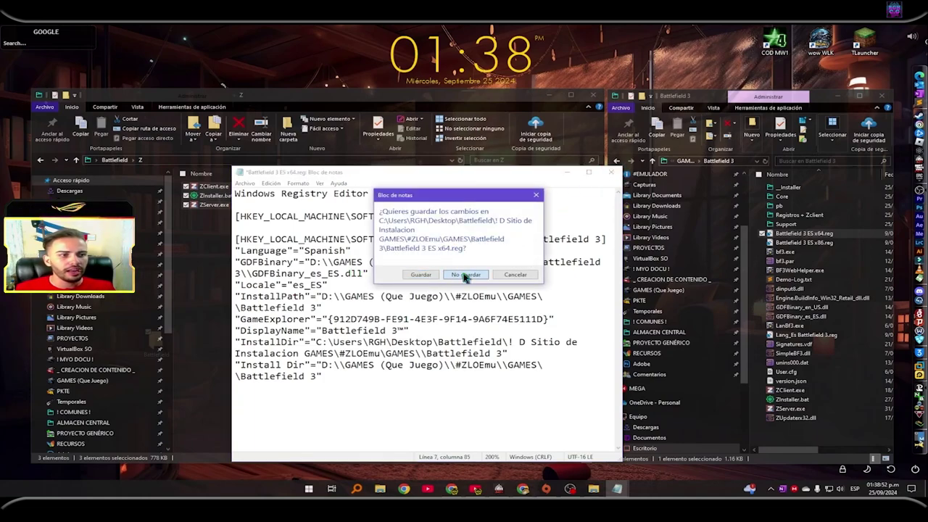
click(417, 274)
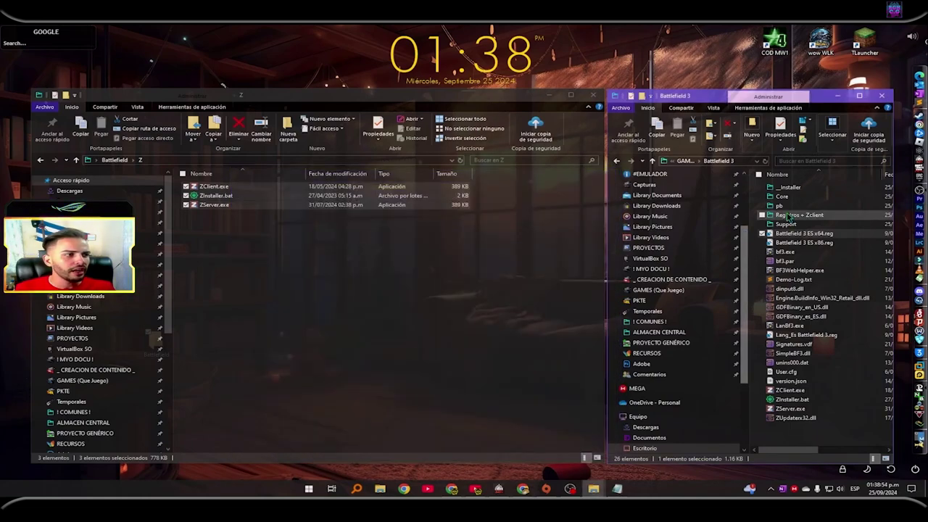
Step: Try running Battlefield 3 ES x64.reg from the game folder and cancel at the security warning
double_click(812, 235)
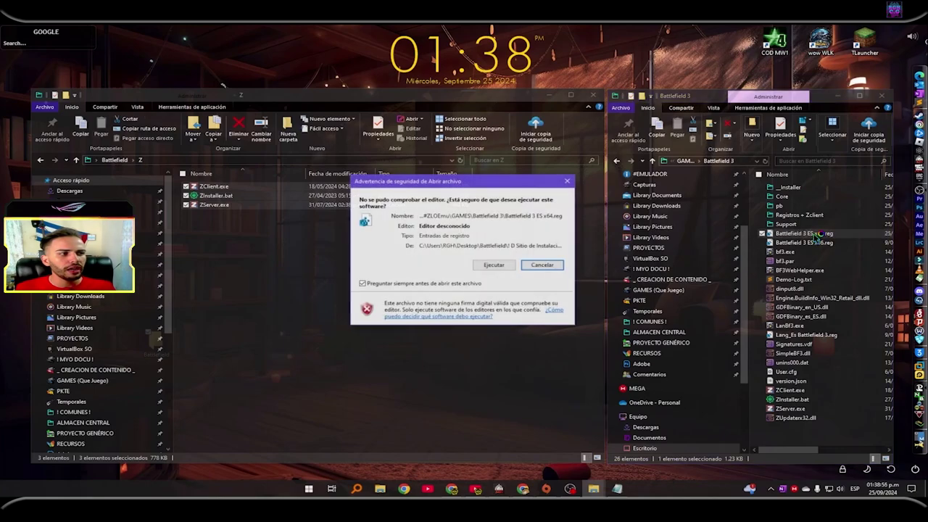
click(545, 266)
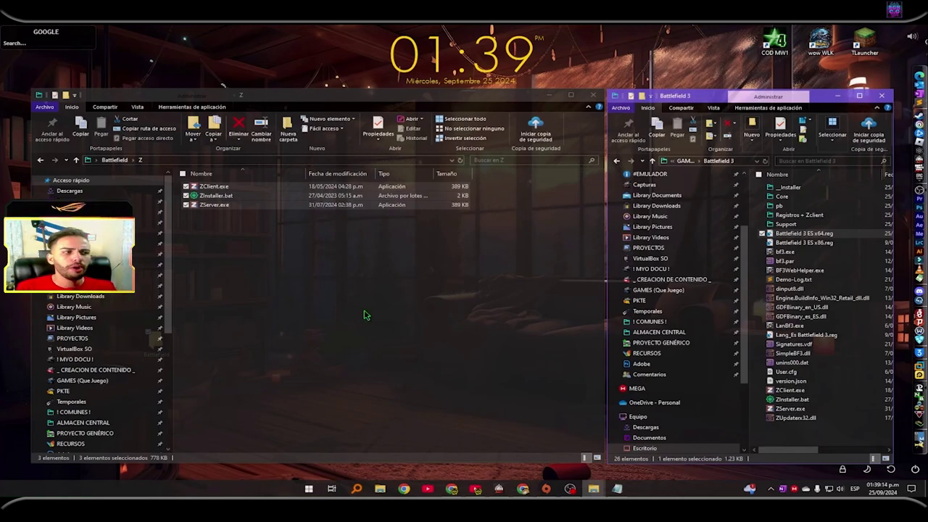
Step: Reopen Battlefield 3 ES x64.reg for text editing, examine its Language value and close the file
double_click(797, 235)
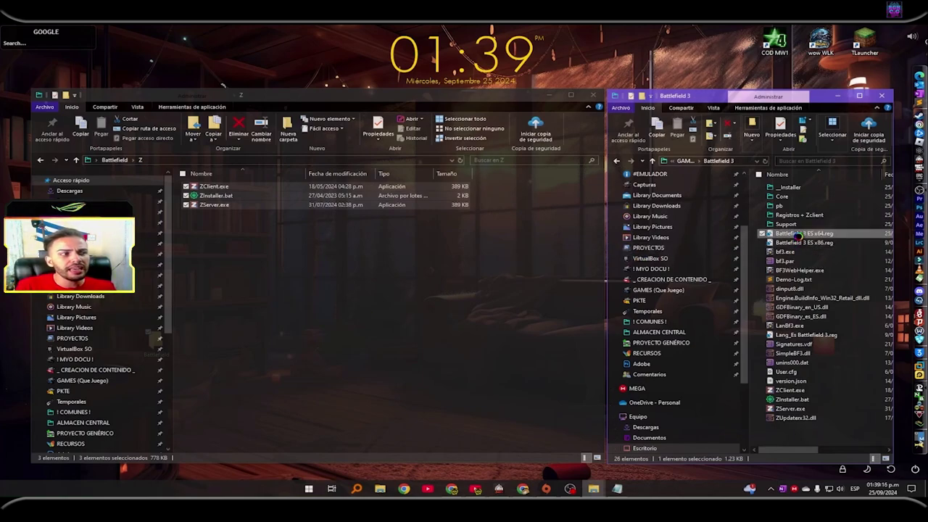
right_click(798, 235)
click(776, 155)
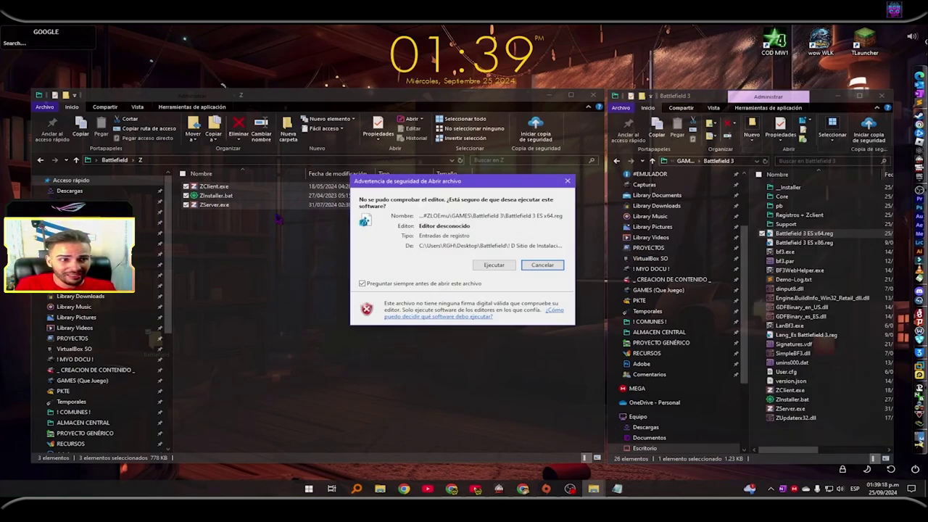
click(500, 265)
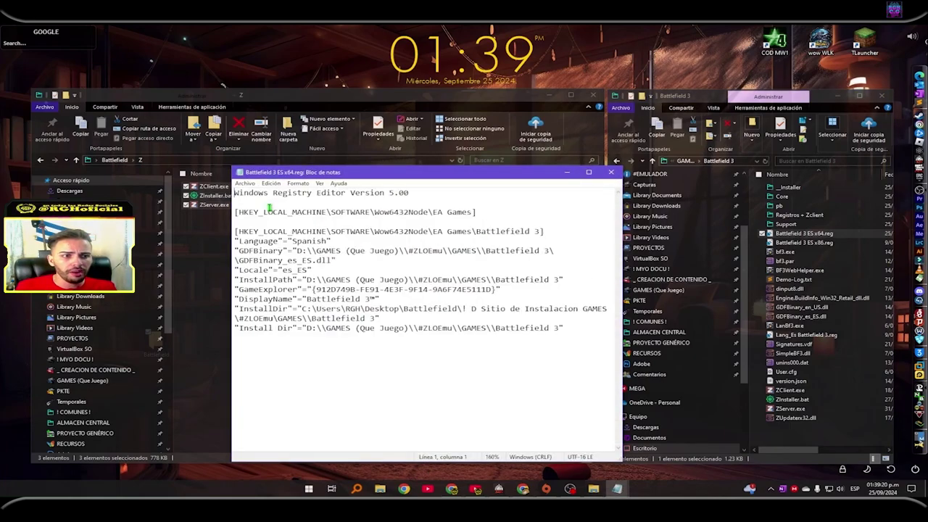
ctrl+scroll(269, 208, up, 4)
triple_click(315, 250)
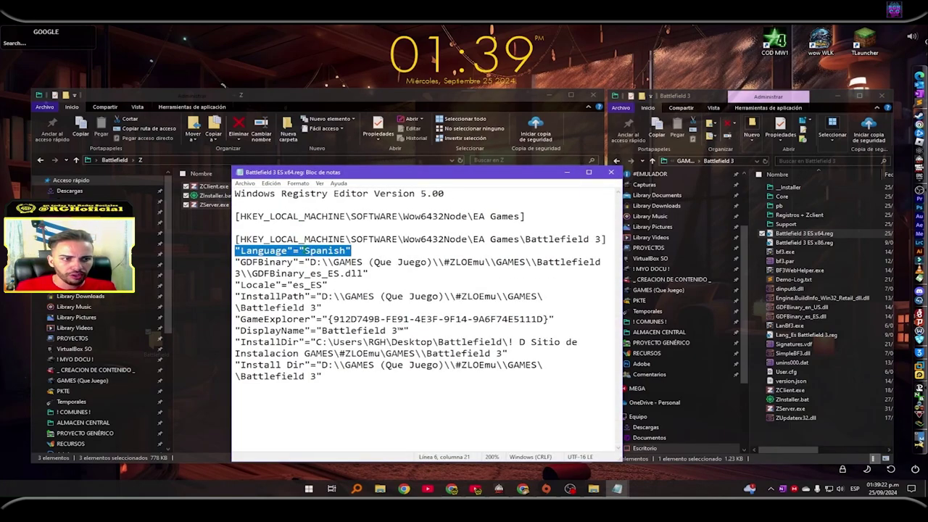
drag(305, 250, 348, 250)
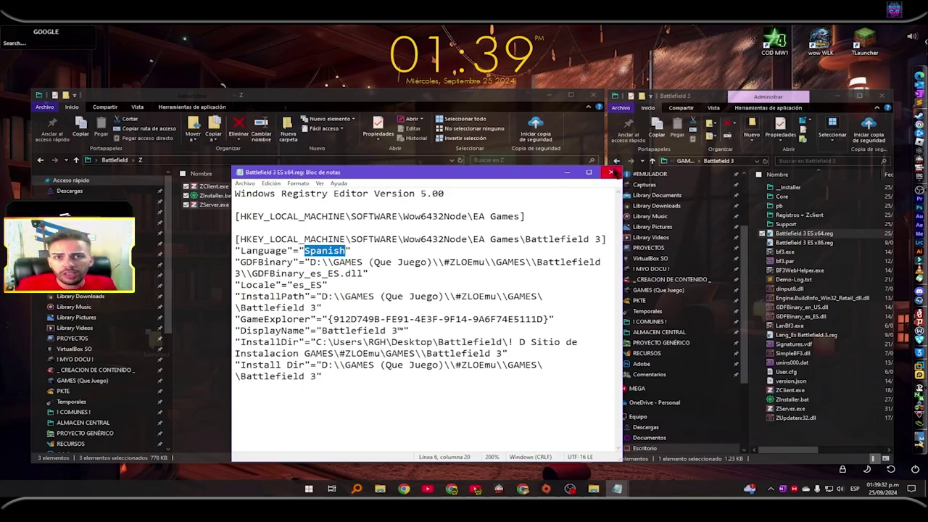
click(611, 173)
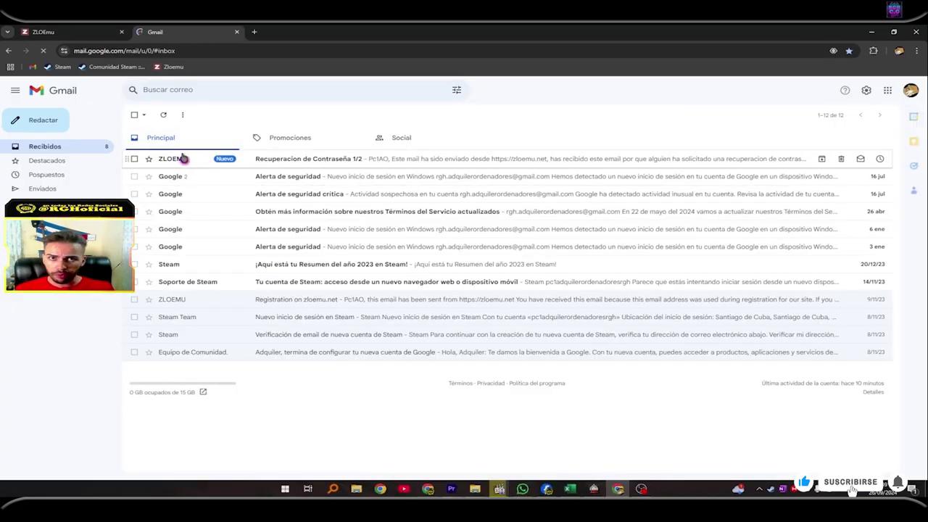
Step: Open the ZLOEMU password recovery email in the Gmail inbox and dismiss the toolbar tip
click(205, 160)
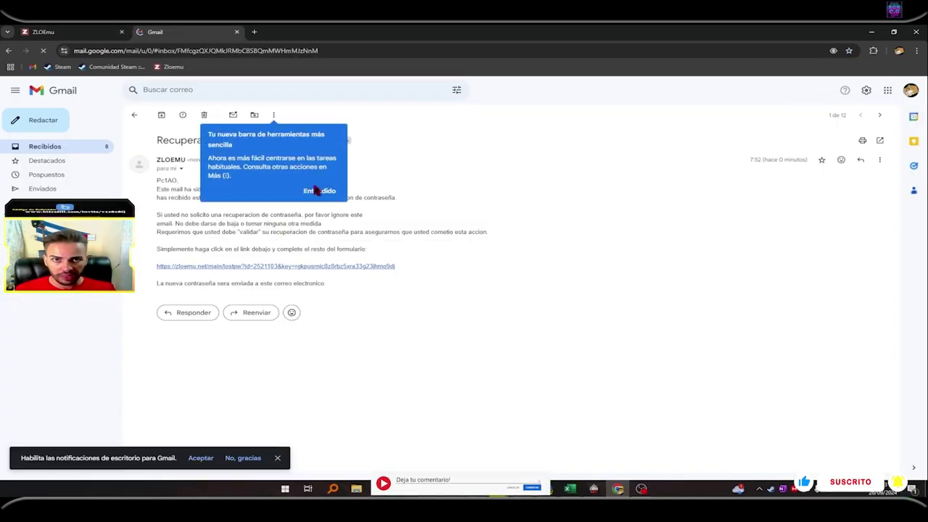
click(319, 190)
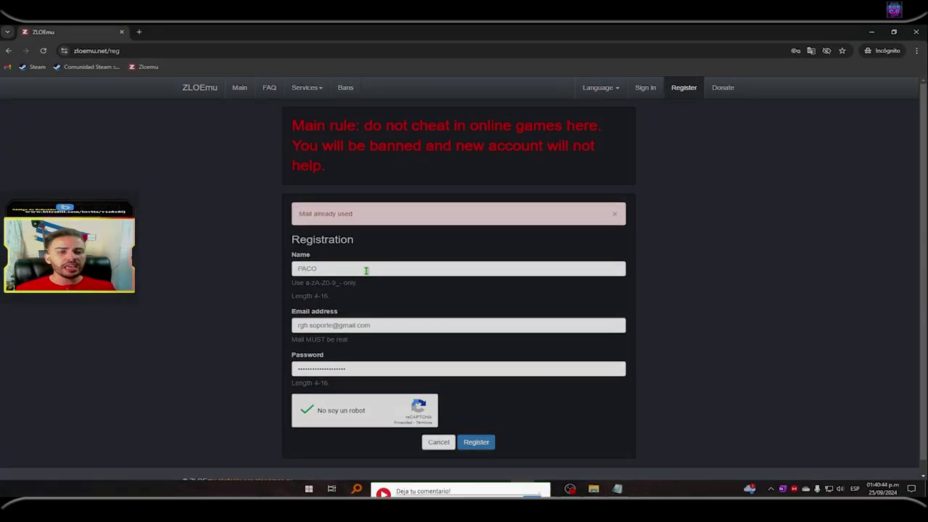
Step: Submit the completed account registration form on the ZLOEmu site
click(474, 445)
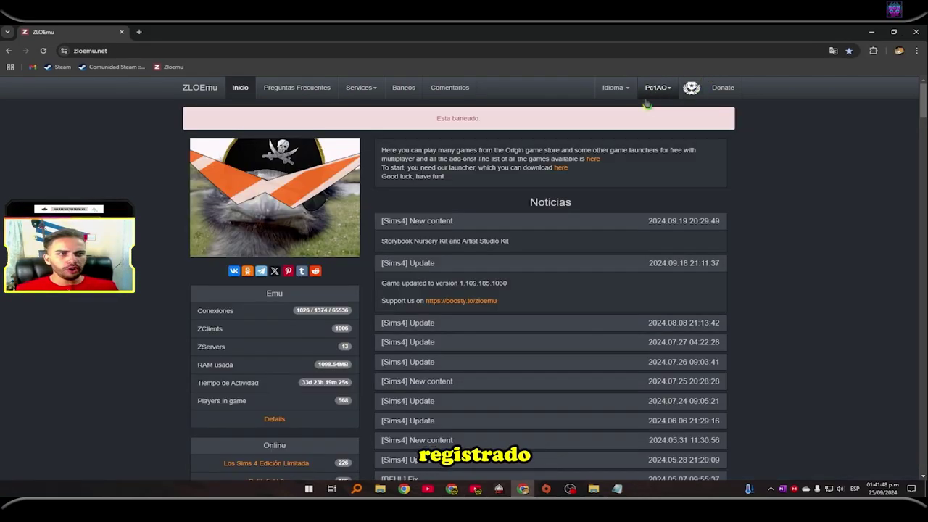
Step: Log out of the ZLOEmu account and open the sign-in form
click(657, 88)
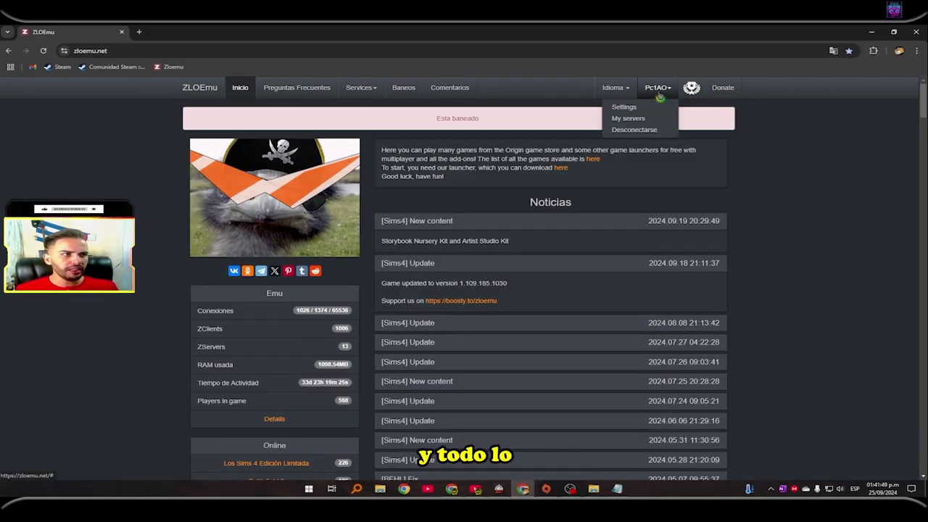
click(633, 129)
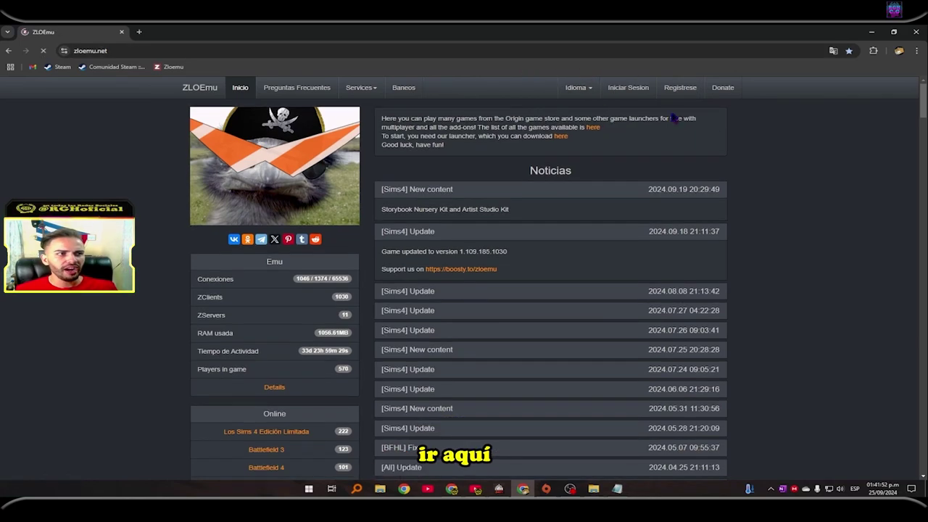
click(627, 88)
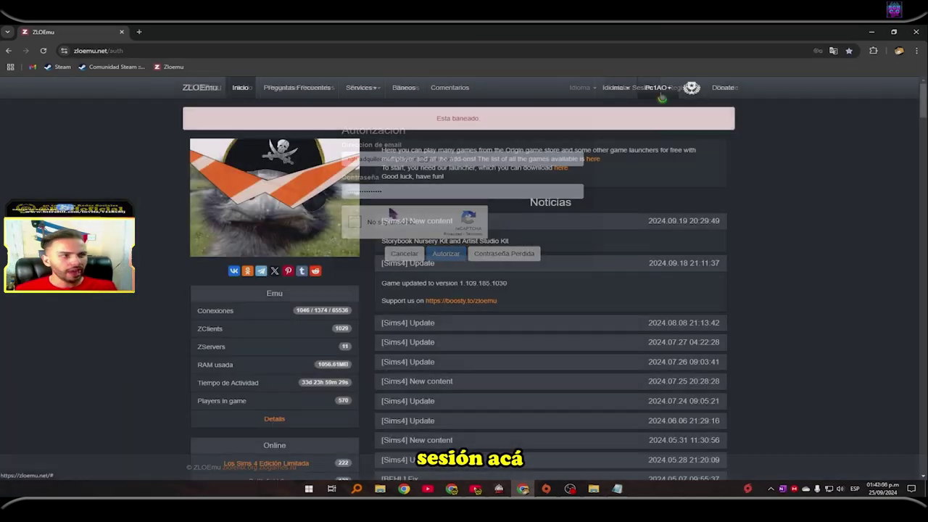
Step: Check the signed-in account's options, including My servers, and look over the ZLOEmu home page's statistics and online games
click(657, 87)
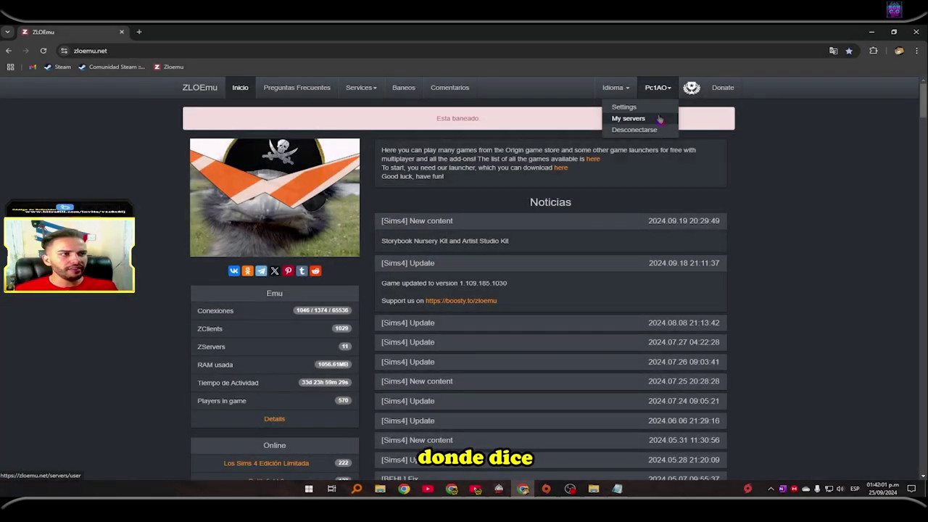
click(658, 118)
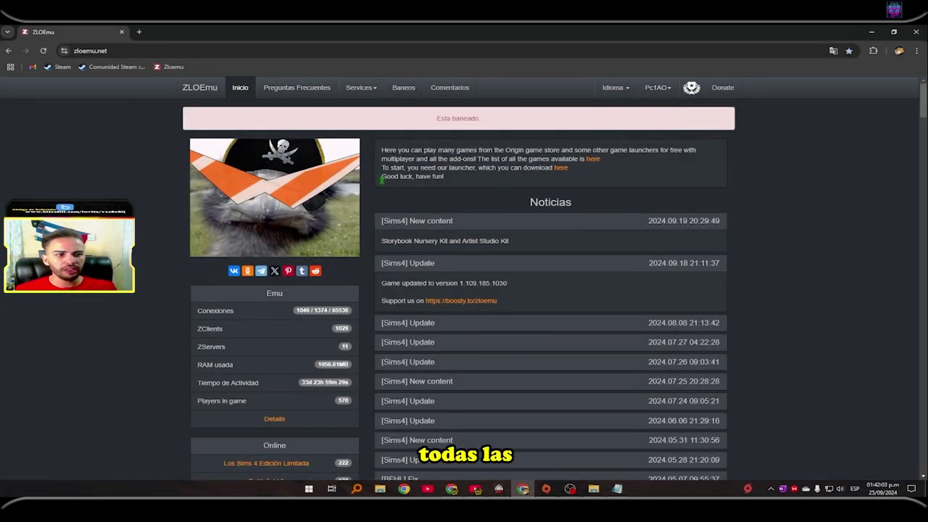
scroll(524, 211, down, 2)
scroll(524, 211, up, 1)
scroll(435, 214, down, 2)
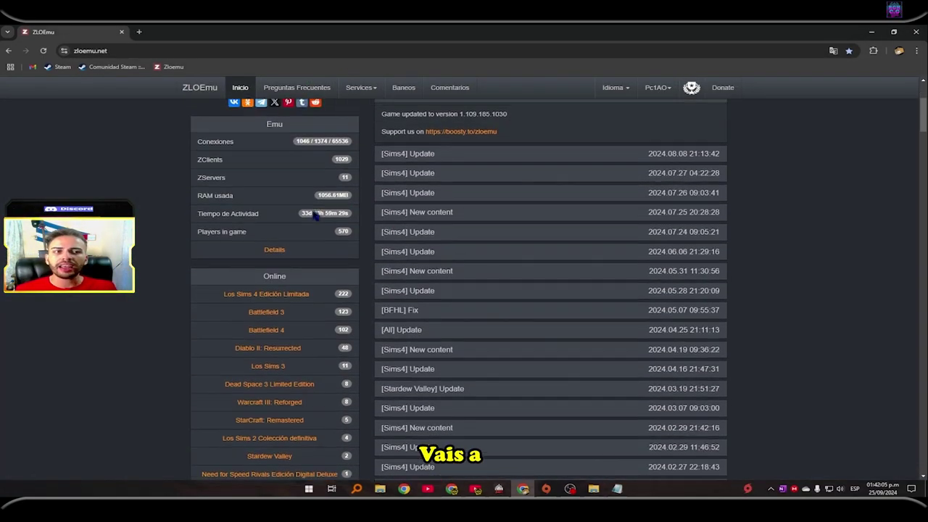
scroll(314, 212, up, 3)
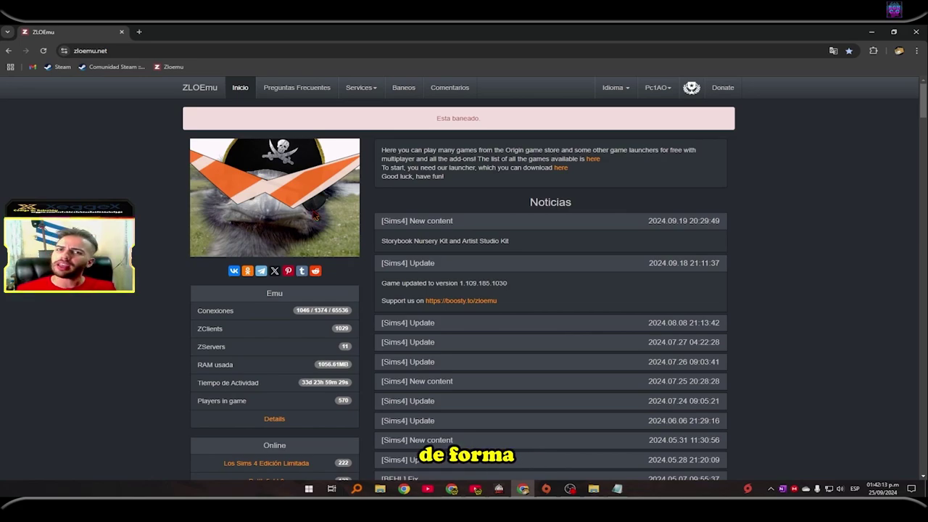
Step: Look through the news and online games on the ZLOEmu home page, and open the frequently asked questions
scroll(461, 319, down, 8)
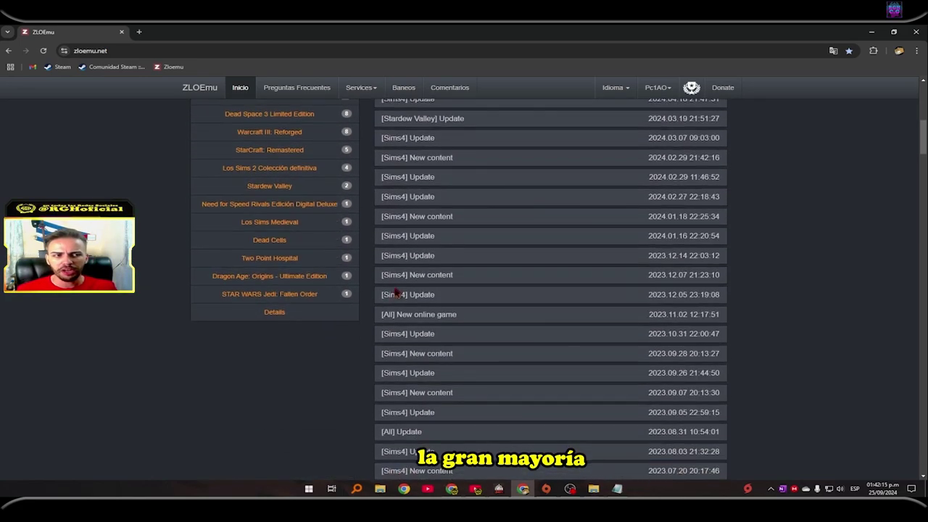
scroll(456, 312, up, 8)
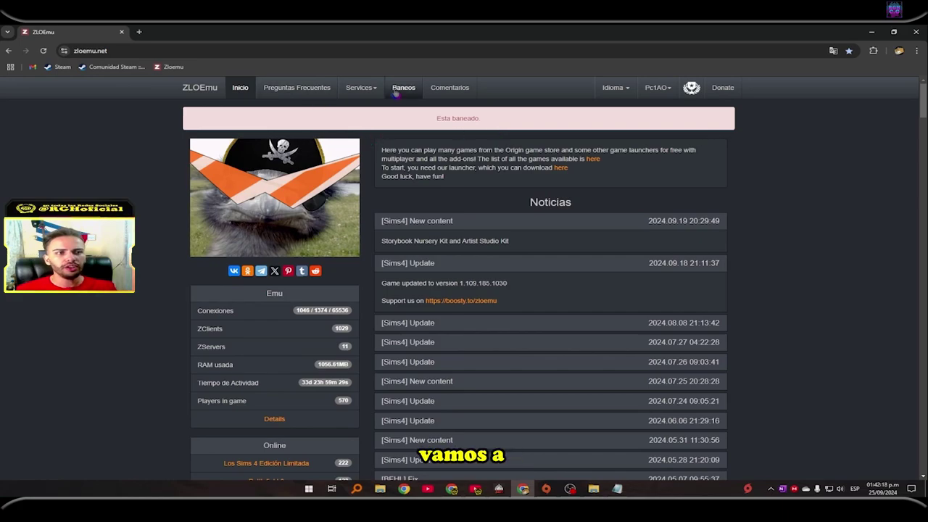
click(326, 88)
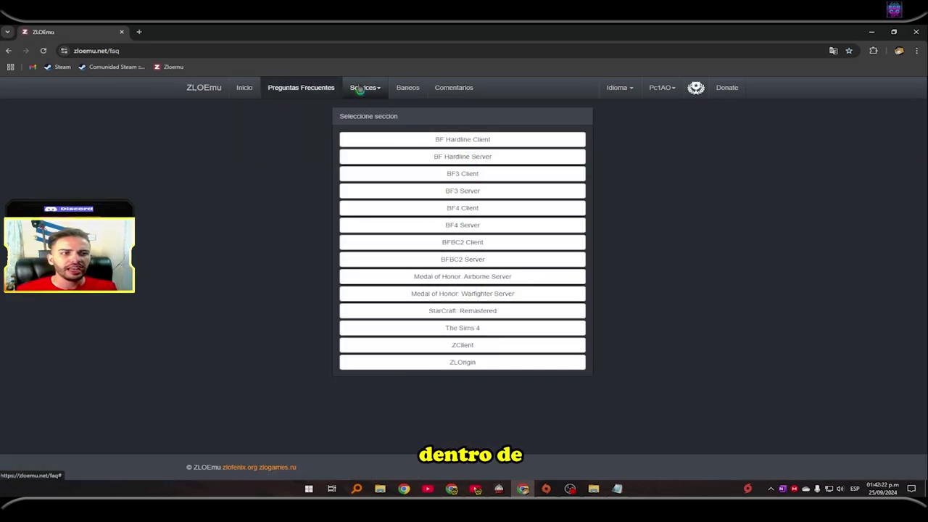
Step: Check the emulator's status page for players and servers per game, and look over the other listed services
click(362, 88)
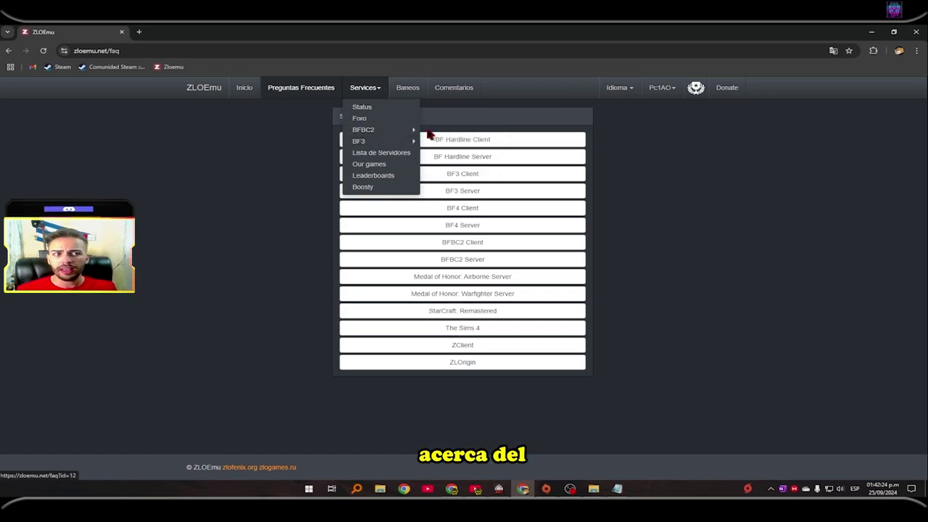
click(378, 110)
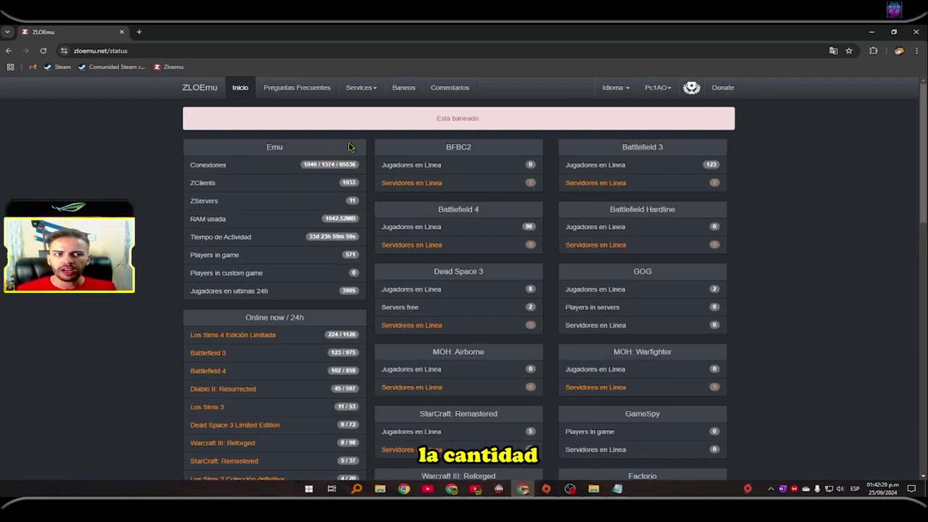
scroll(348, 147, down, 3)
scroll(457, 166, up, 3)
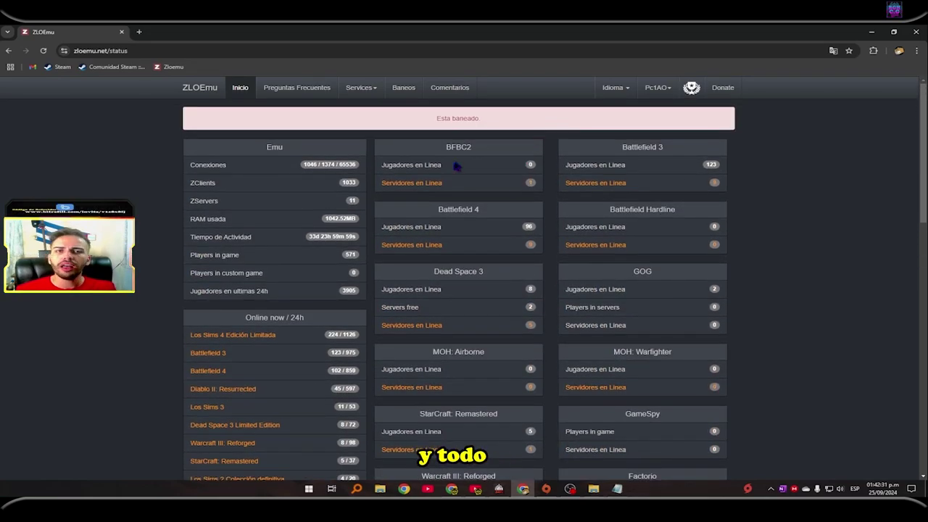
click(366, 90)
mouse_move(402, 131)
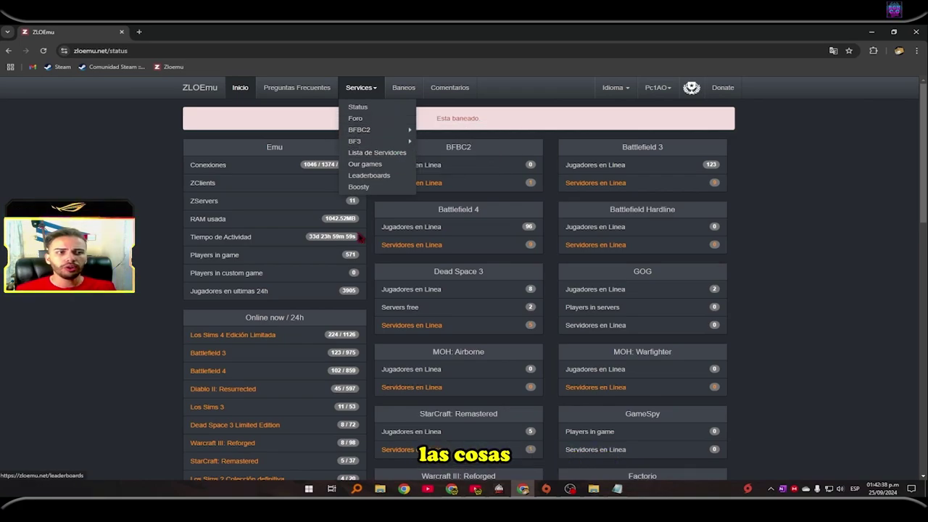
Step: Review the list of latest bans and the comments form with its rules, and return to the frequently asked questions
click(403, 87)
scroll(395, 181, down, 2)
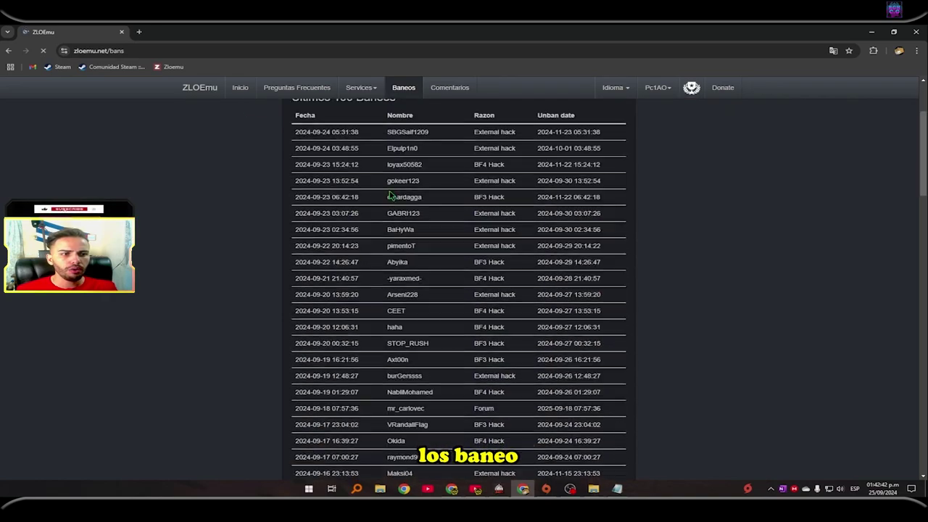
scroll(435, 217, up, 2)
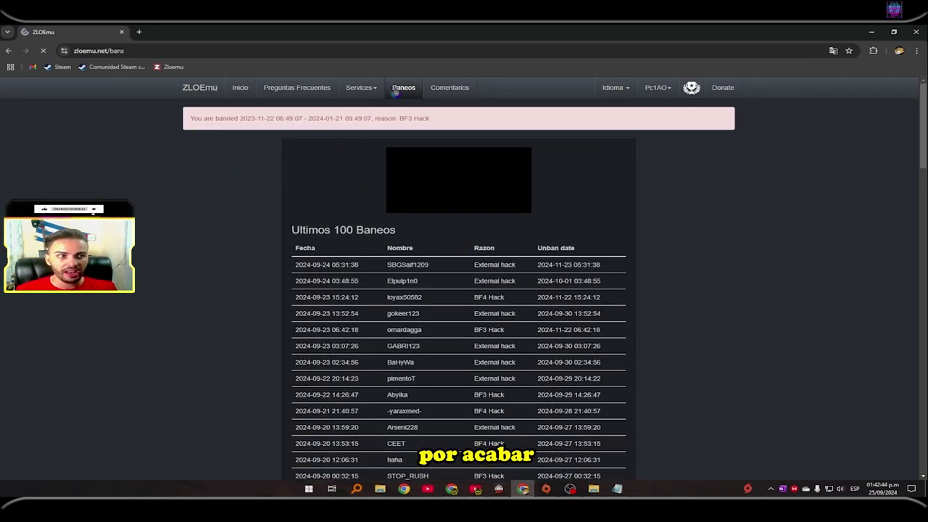
click(449, 87)
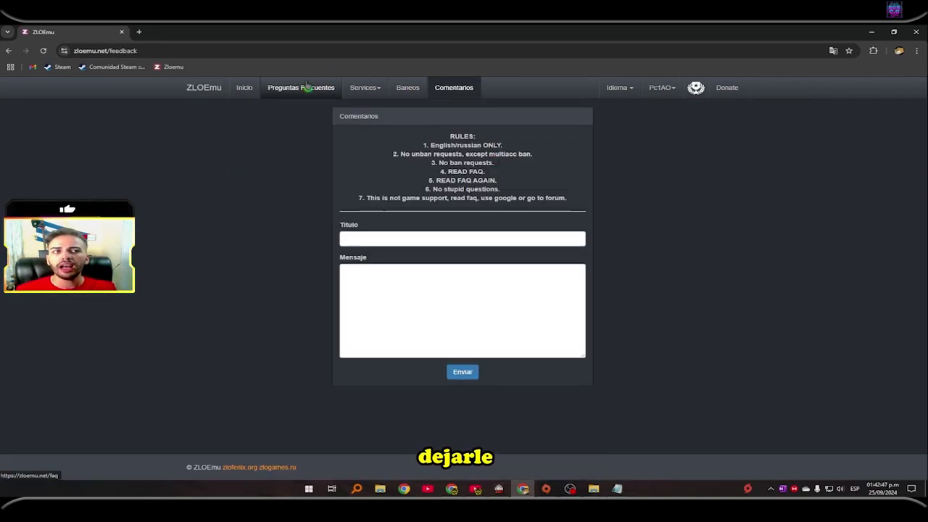
click(305, 87)
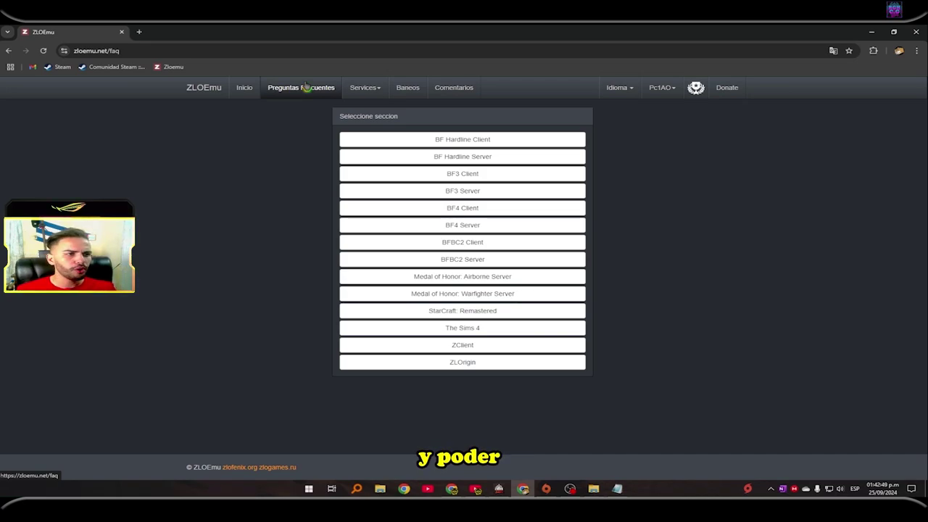
Step: Open the account settings and review the forms for name, avatar, e-mail, password and account deletion
click(668, 94)
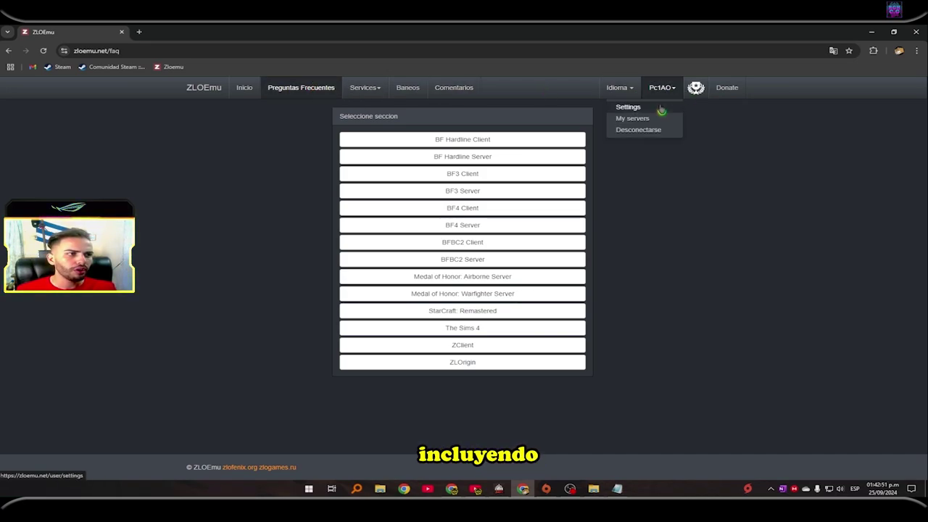
click(656, 127)
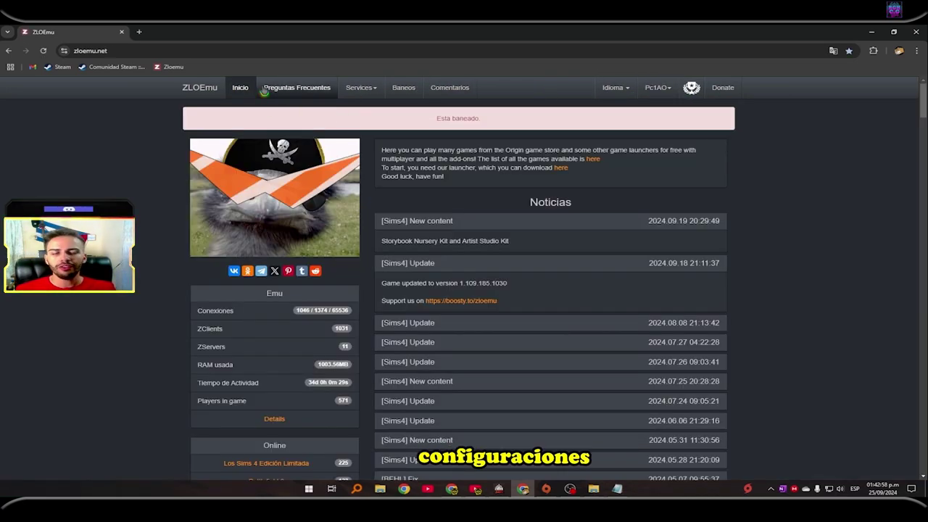
scroll(483, 143, down, 1)
key(alt+Left)
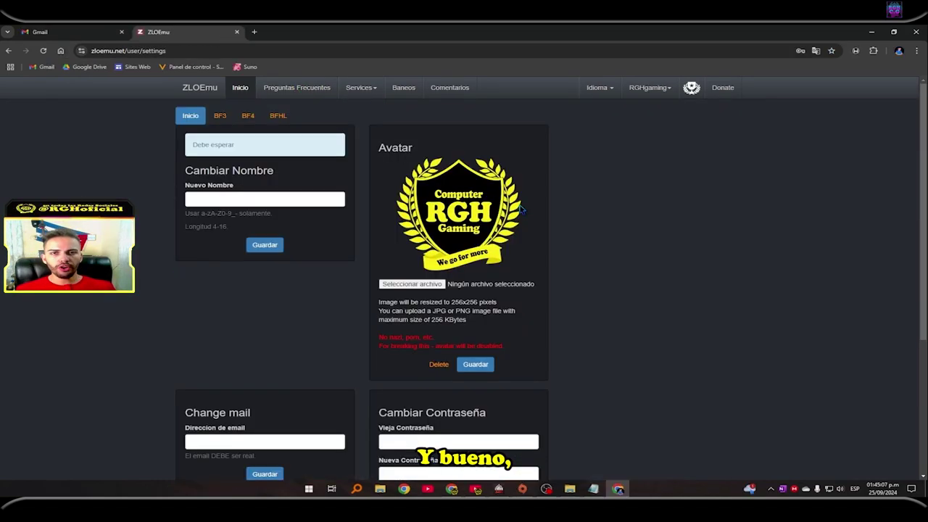
scroll(551, 271, down, 3)
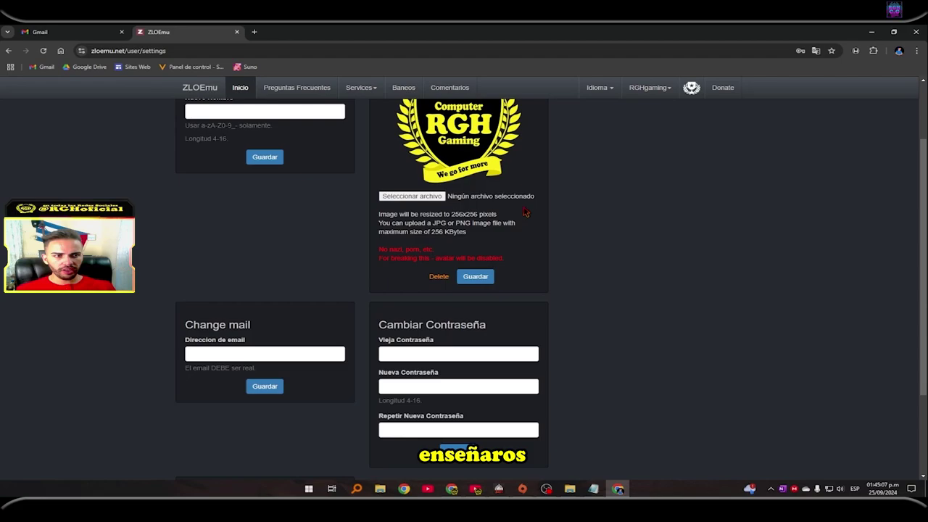
scroll(551, 271, up, 2)
scroll(551, 271, down, 2)
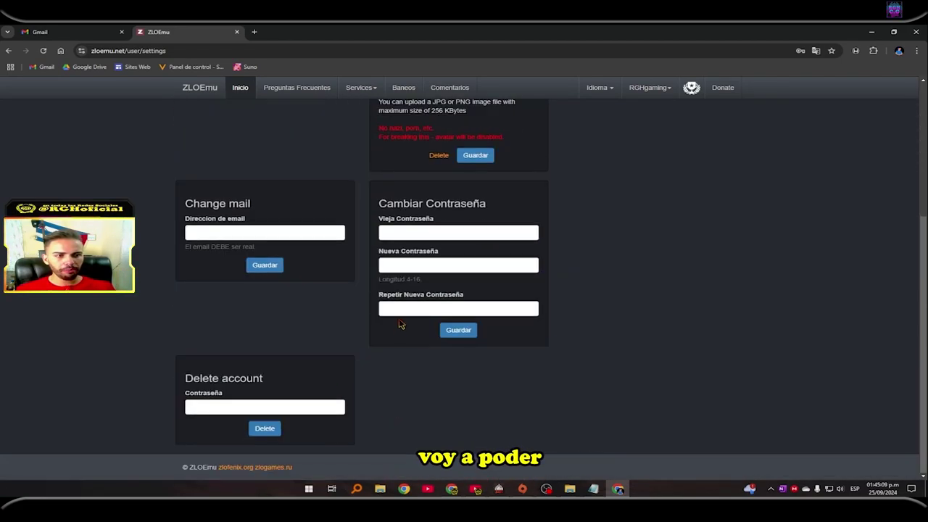
scroll(290, 319, up, 1)
scroll(246, 340, down, 1)
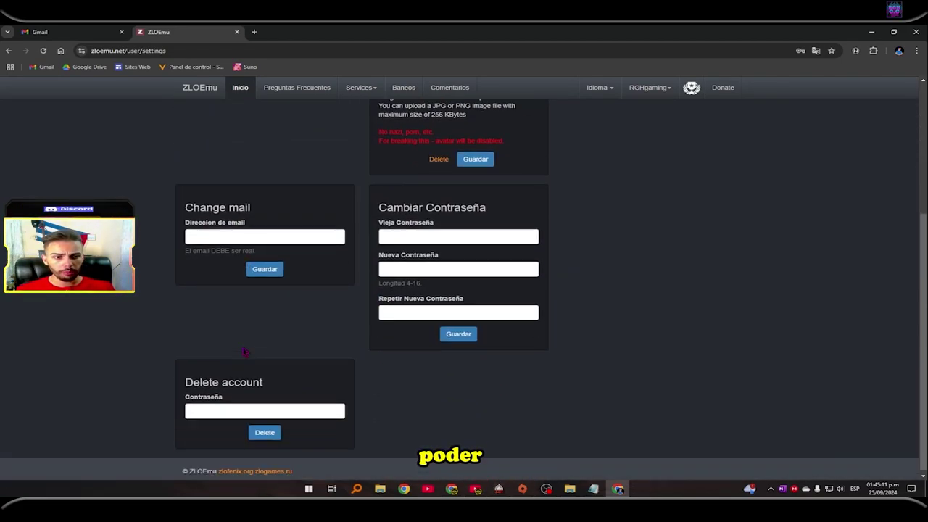
scroll(390, 179, up, 3)
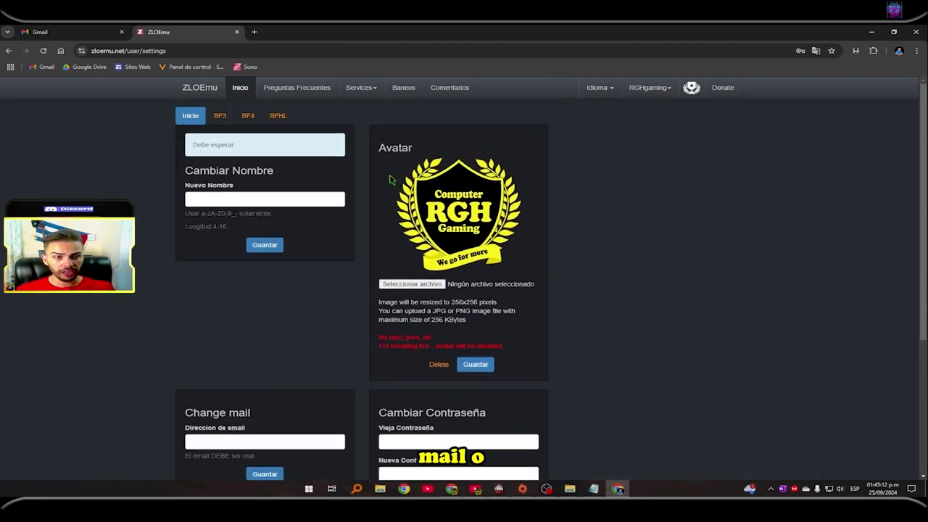
Step: Check the BF3 and BFHL account settings, such as clan tags and emblem, and return to the general settings
click(220, 115)
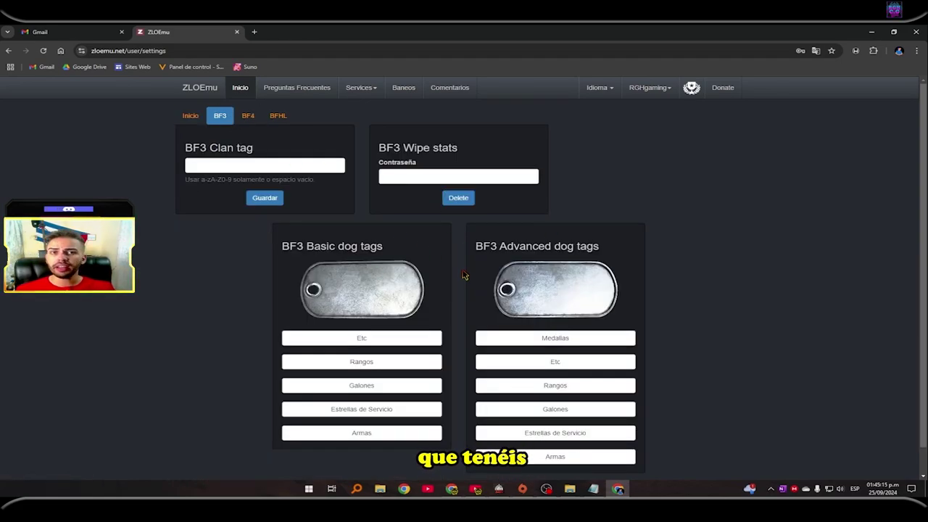
click(277, 119)
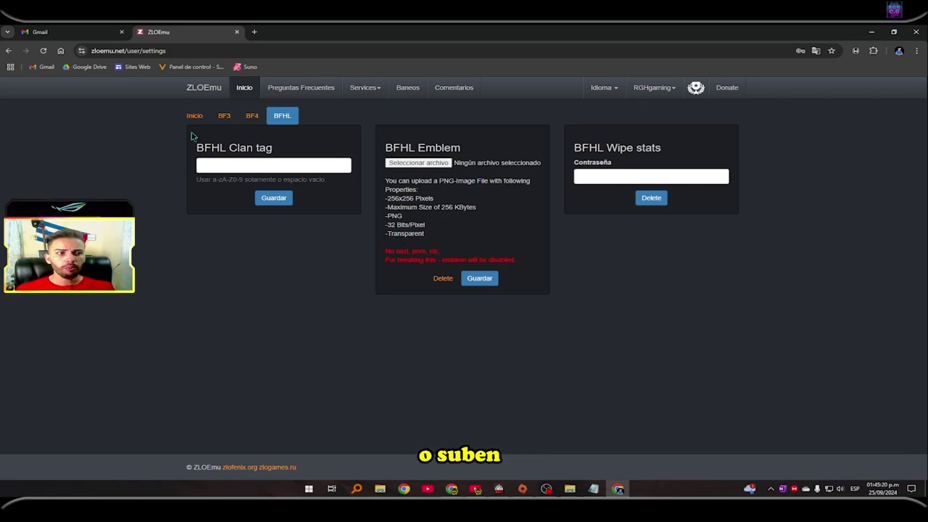
click(202, 122)
scroll(435, 252, down, 3)
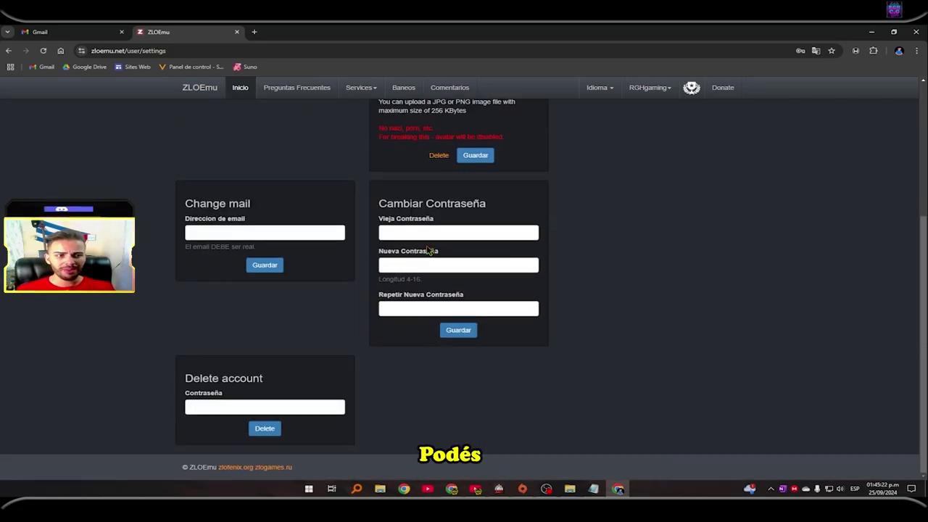
scroll(430, 250, up, 3)
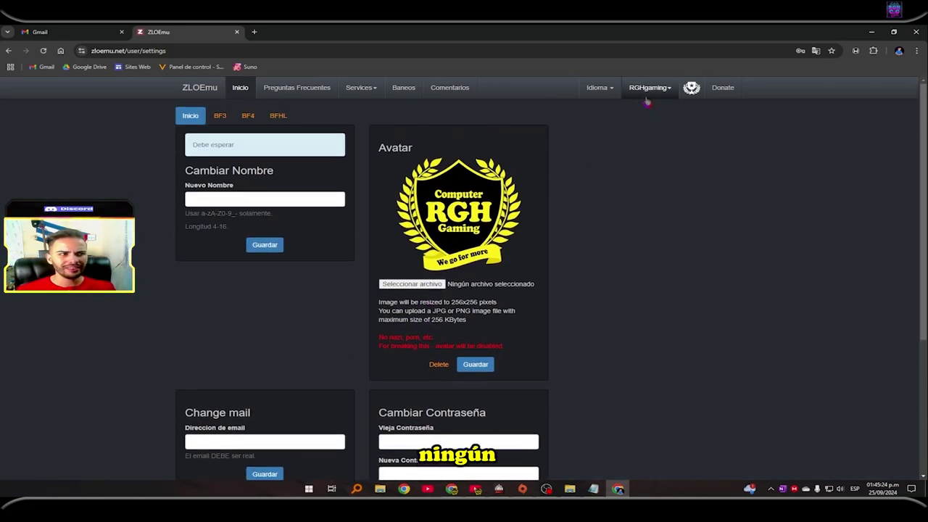
Step: Open the account's own server list and check the site's available services
click(649, 87)
click(623, 121)
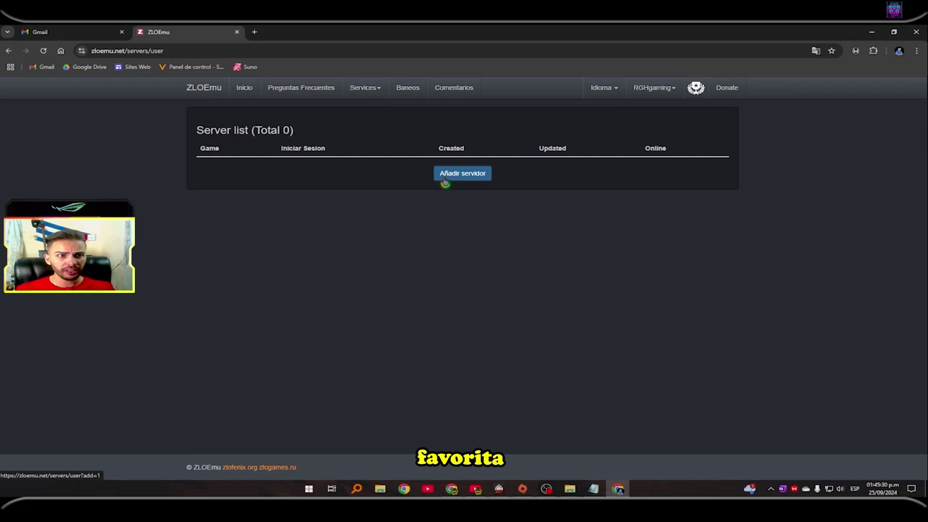
click(350, 90)
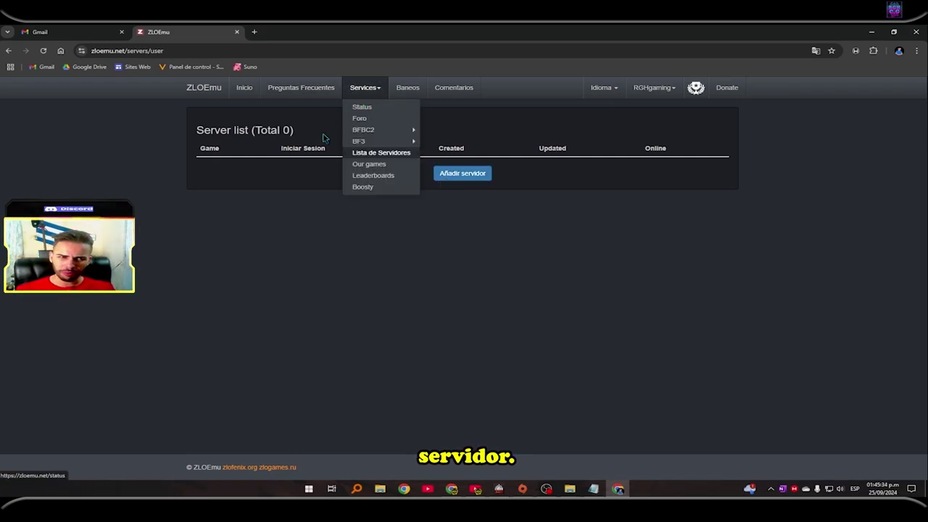
click(310, 276)
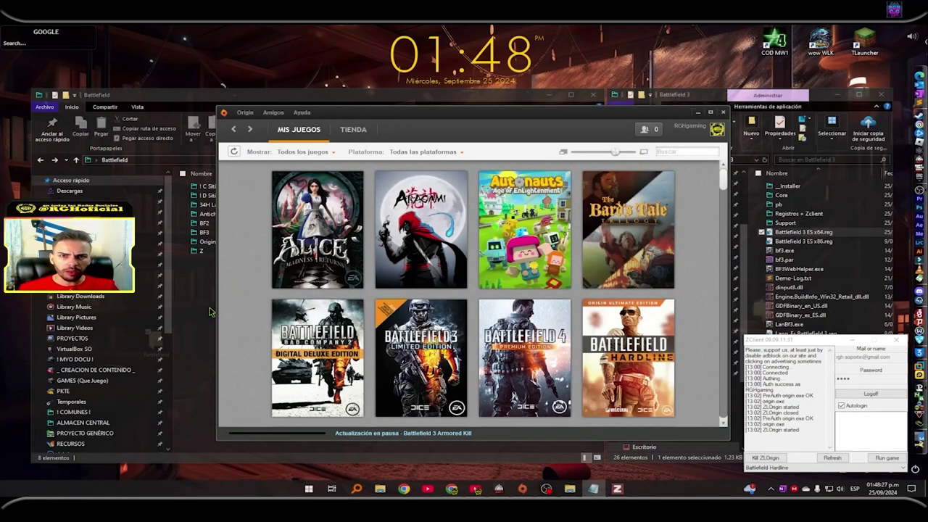
Step: Switch to Origin and examine the Battlefield games in the library, plus ZClient's login fields, Autologin option and game selector
mouse_move(545, 397)
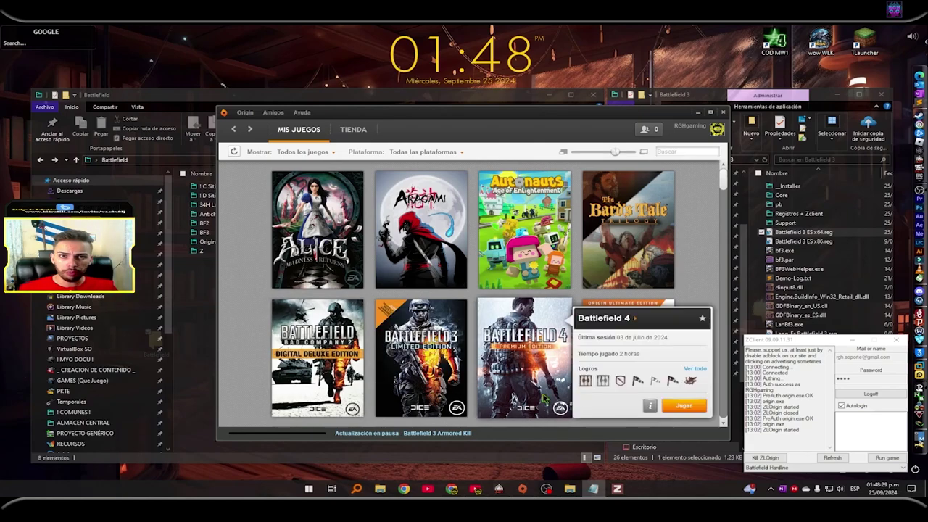
mouse_move(437, 410)
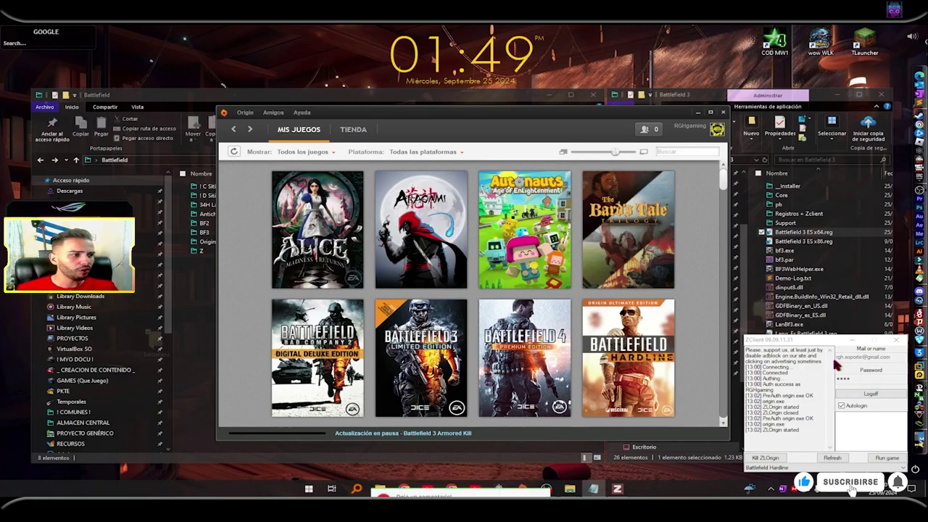
click(841, 406)
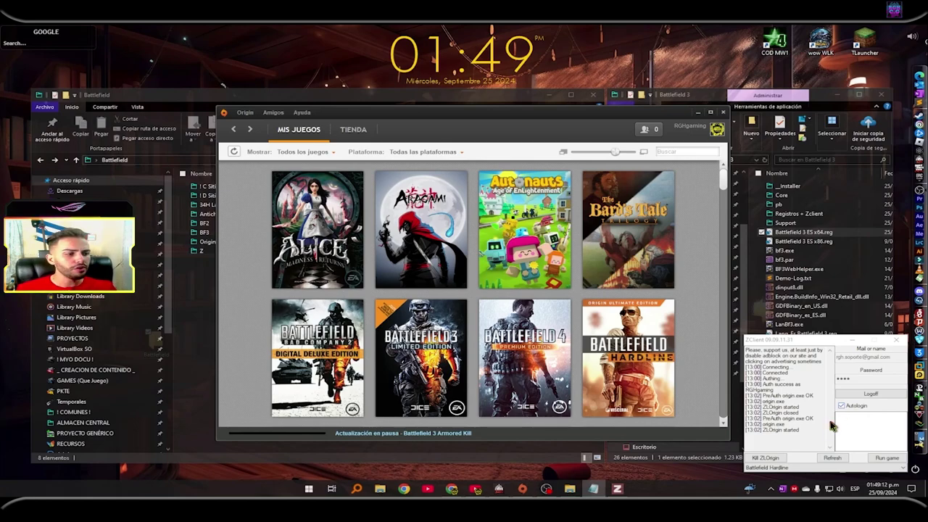
click(828, 468)
click(829, 470)
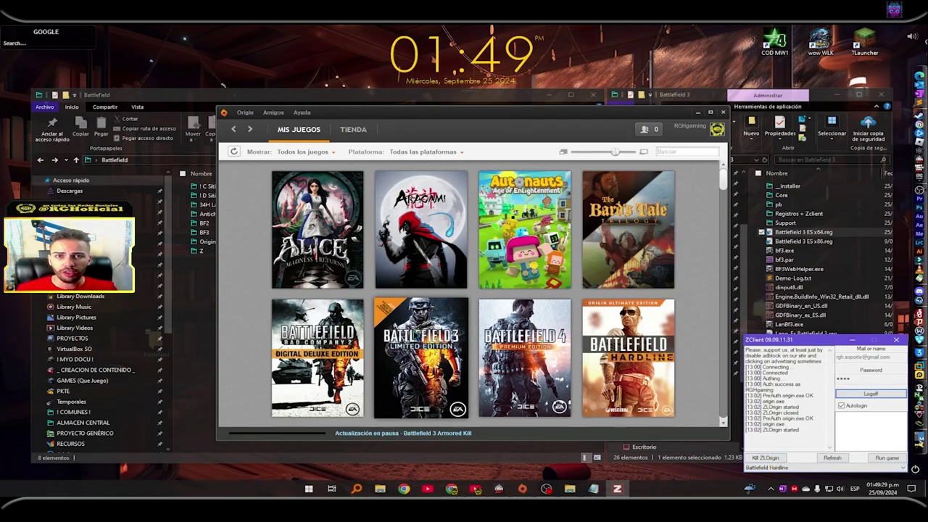
Step: Open the Battlefield 3 details page from the game library and look over its information and achievements
click(420, 355)
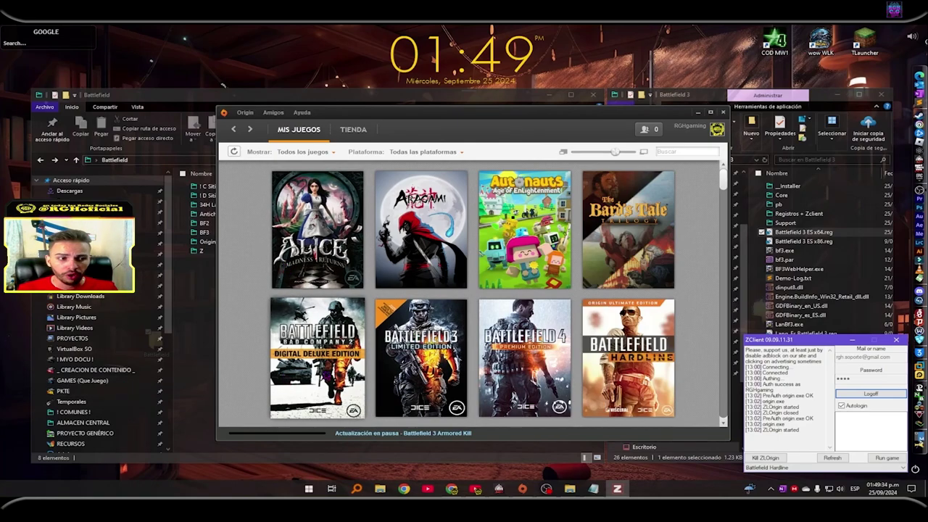
click(546, 406)
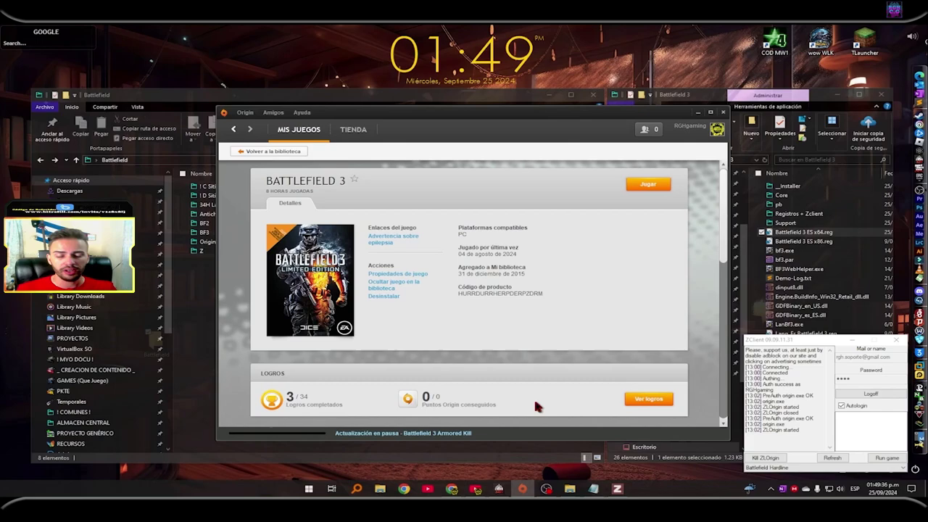
scroll(478, 355, down, 5)
scroll(462, 338, up, 5)
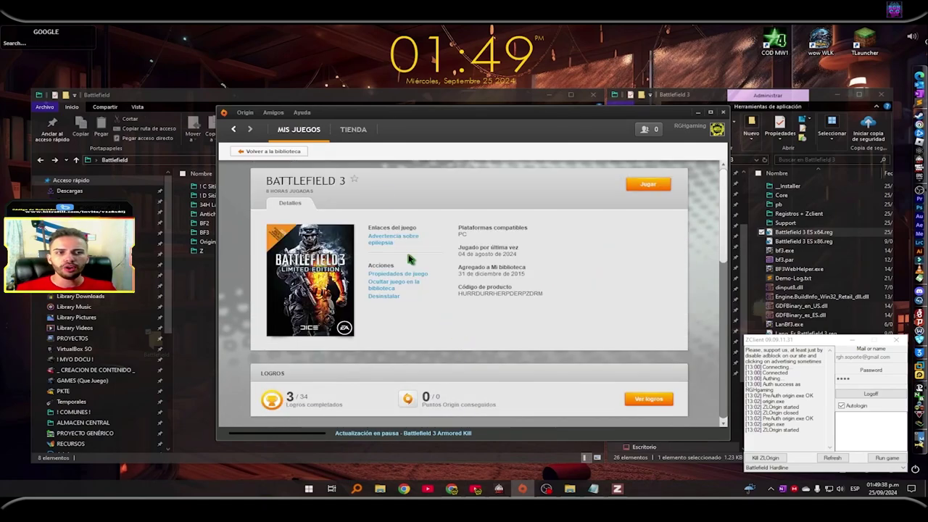
Step: Check the Origin store page and go back to the full game library
click(361, 135)
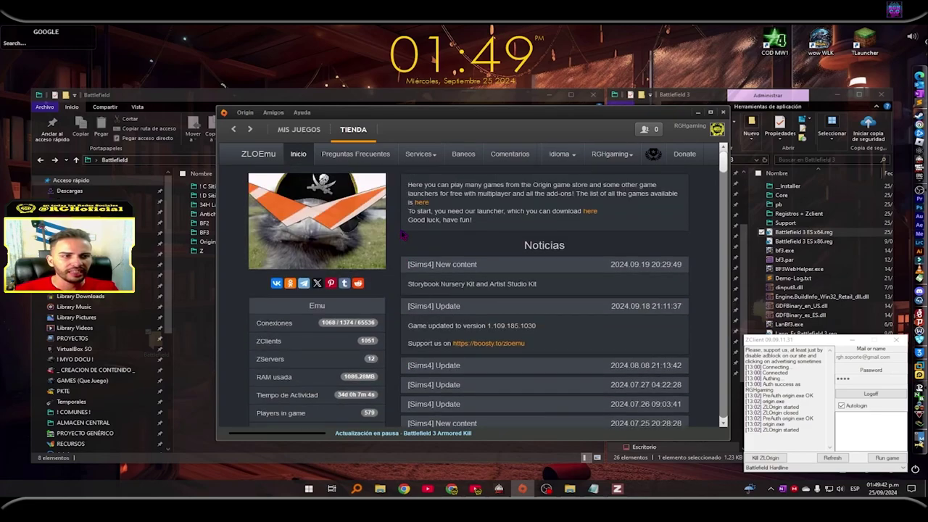
click(286, 130)
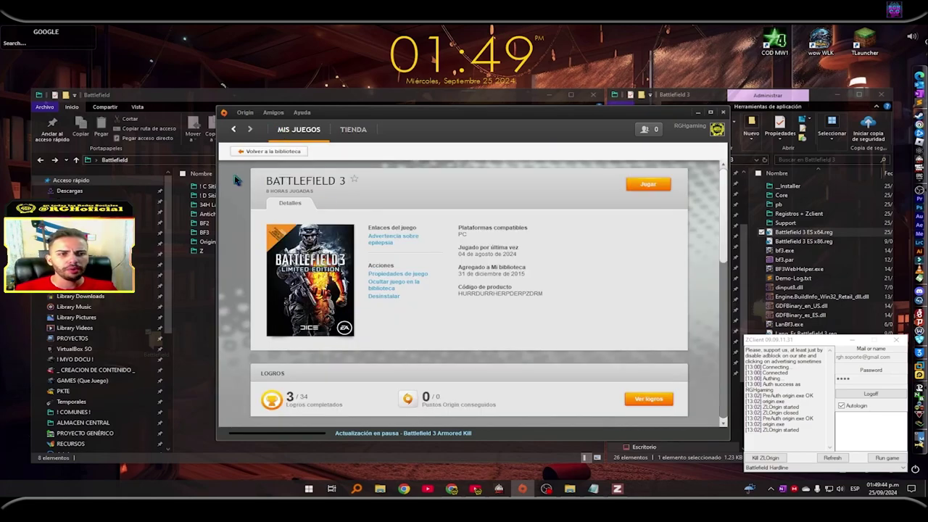
click(266, 153)
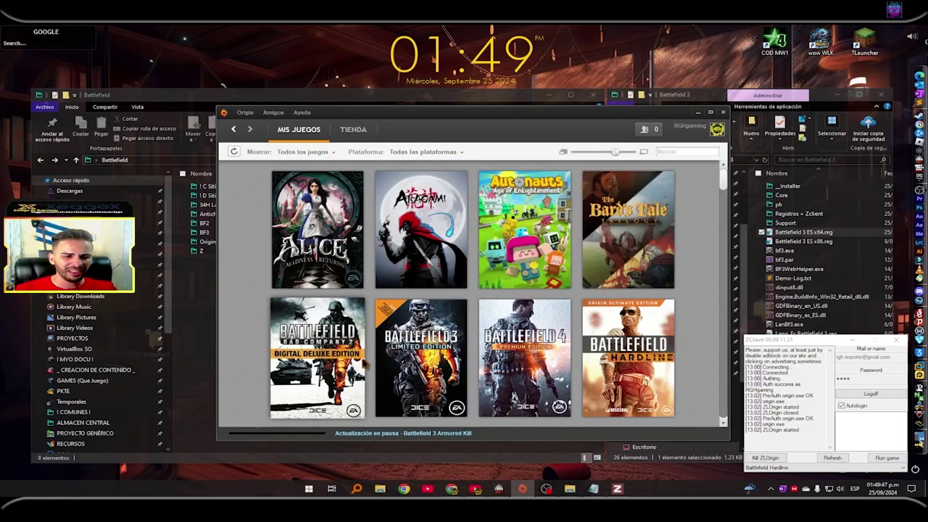
Step: Browse the game library, open the Battlefield 3 details page and examine its expansions, including Battlefield 3 Premium
scroll(365, 363, down, 3)
scroll(365, 363, up, 3)
scroll(366, 363, down, 10)
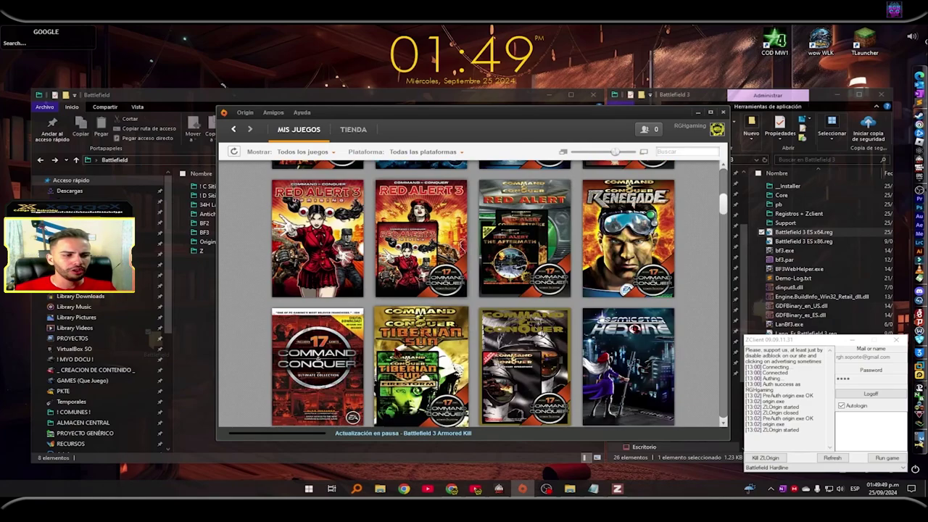
scroll(420, 304, up, 8)
mouse_move(421, 305)
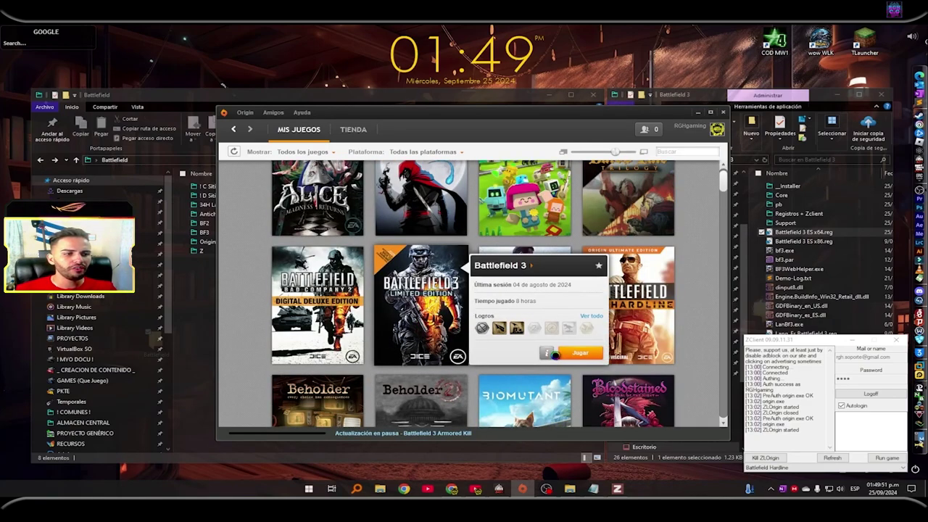
click(549, 353)
scroll(493, 289, down, 5)
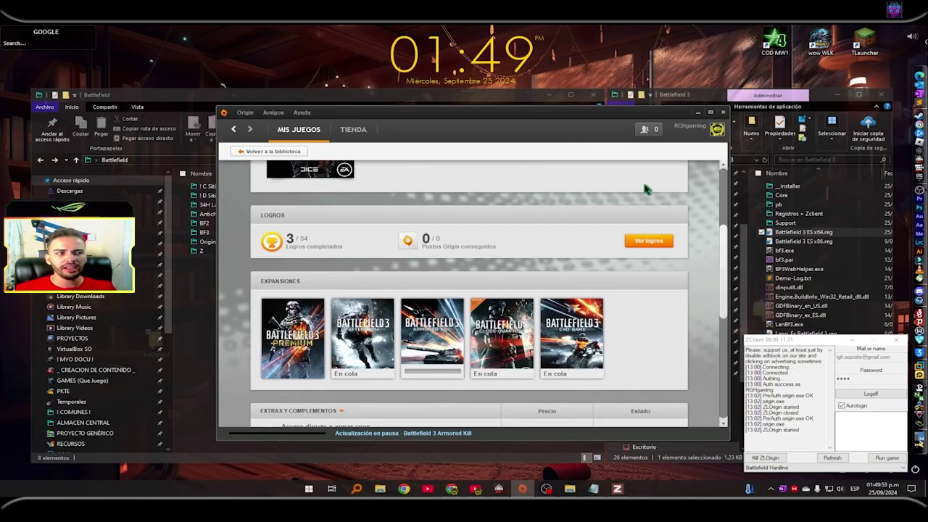
mouse_move(363, 308)
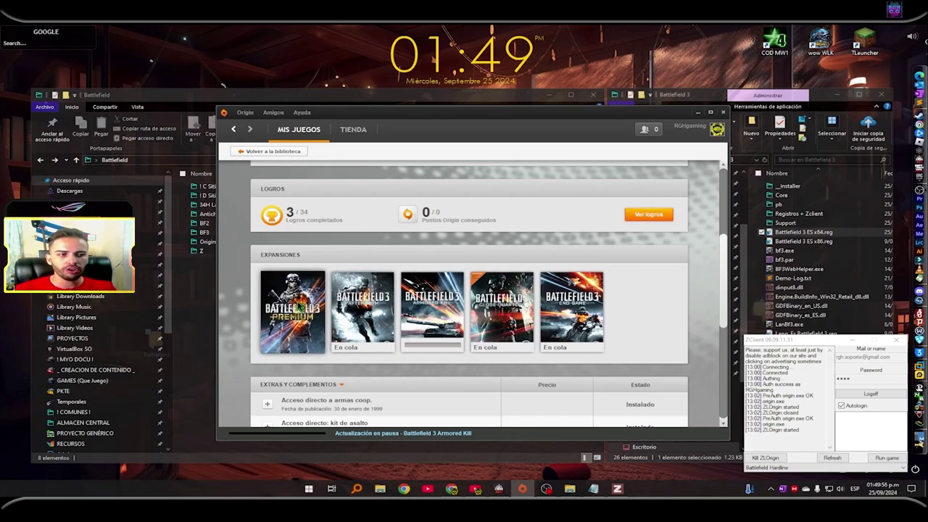
mouse_move(268, 350)
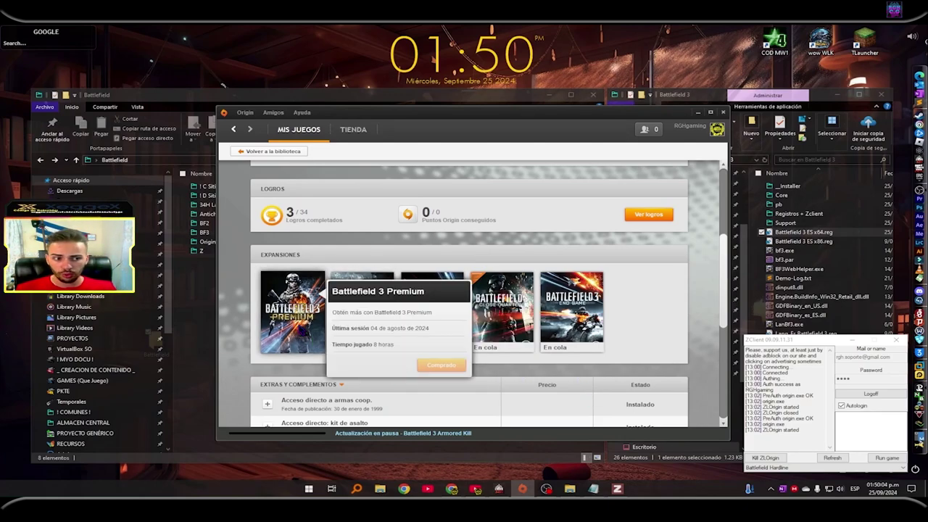
Step: Look over the extras and add-ons on the Battlefield 3 details page and return to the library
scroll(608, 299, down, 5)
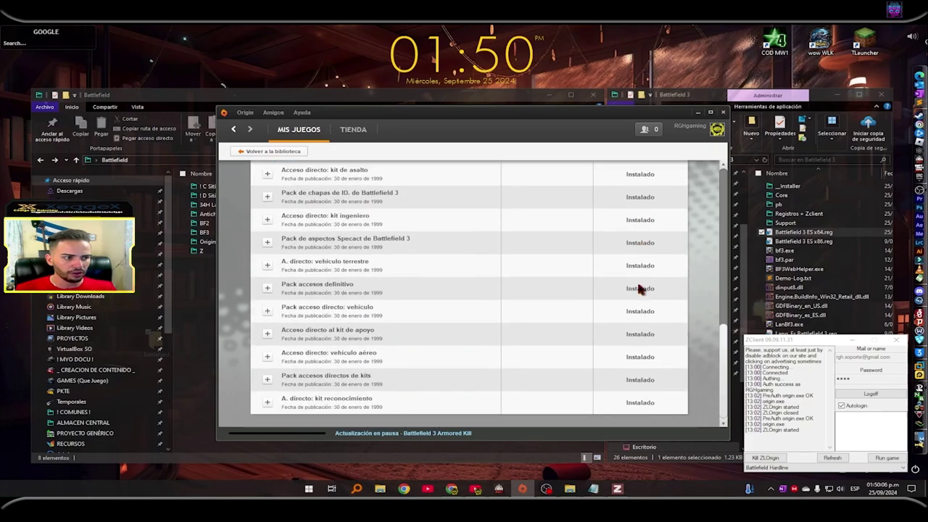
scroll(582, 305, up, 10)
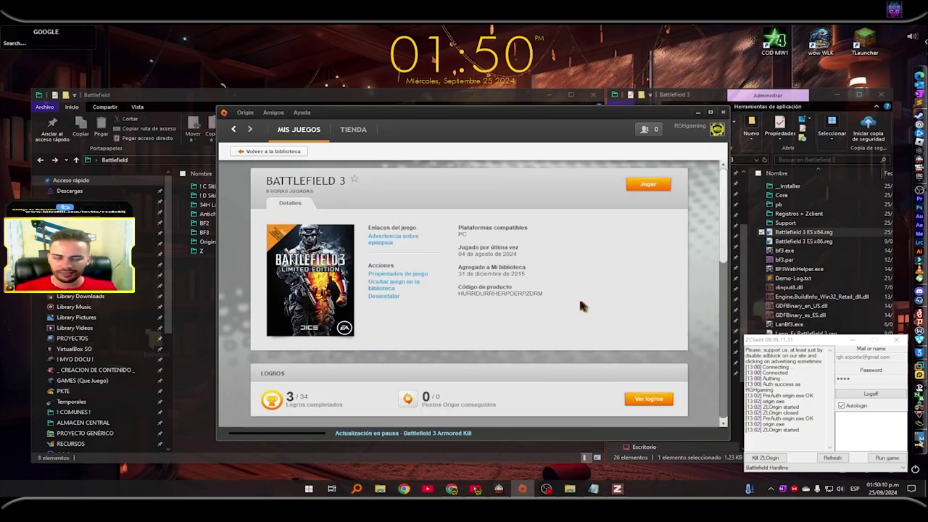
scroll(549, 304, down, 3)
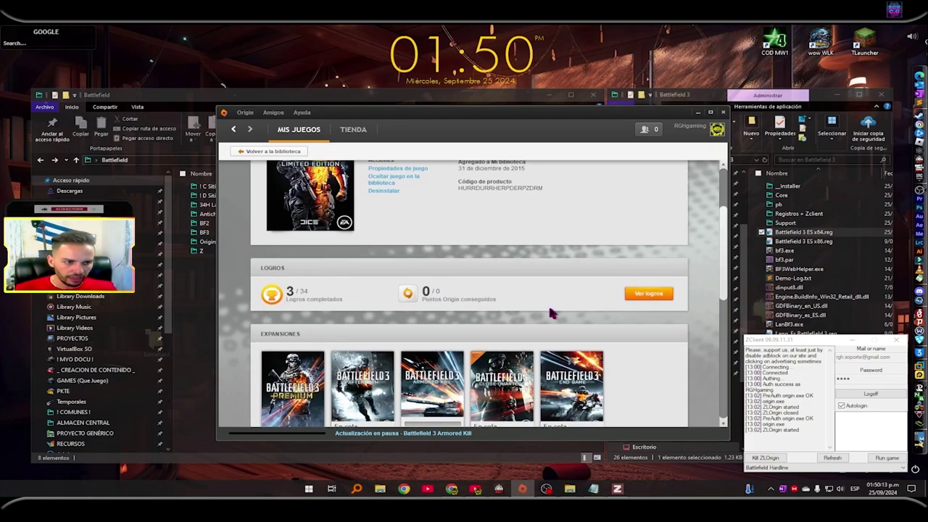
scroll(481, 305, up, 2)
scroll(478, 306, up, 1)
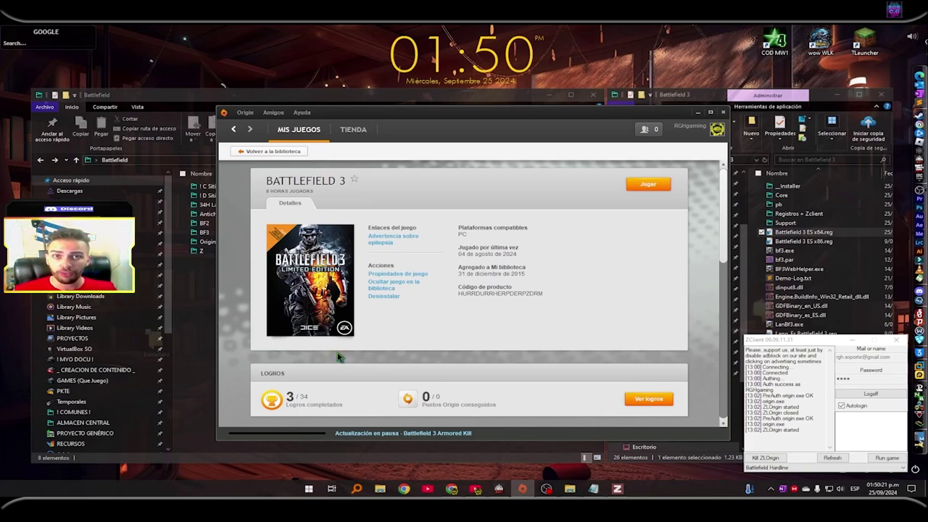
click(273, 153)
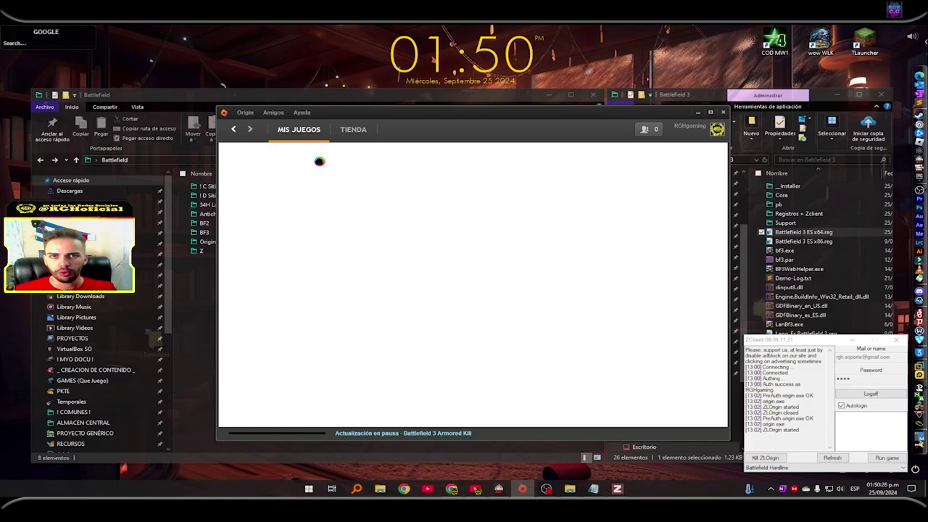
Step: View the account's profile page with its achievements and games, and check the friends list before closing it
click(719, 138)
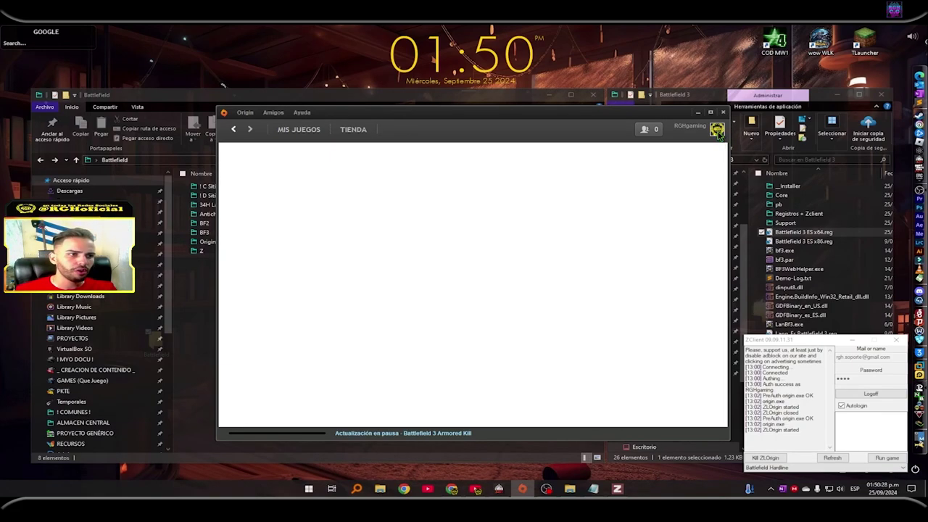
scroll(587, 212, down, 3)
scroll(675, 230, up, 3)
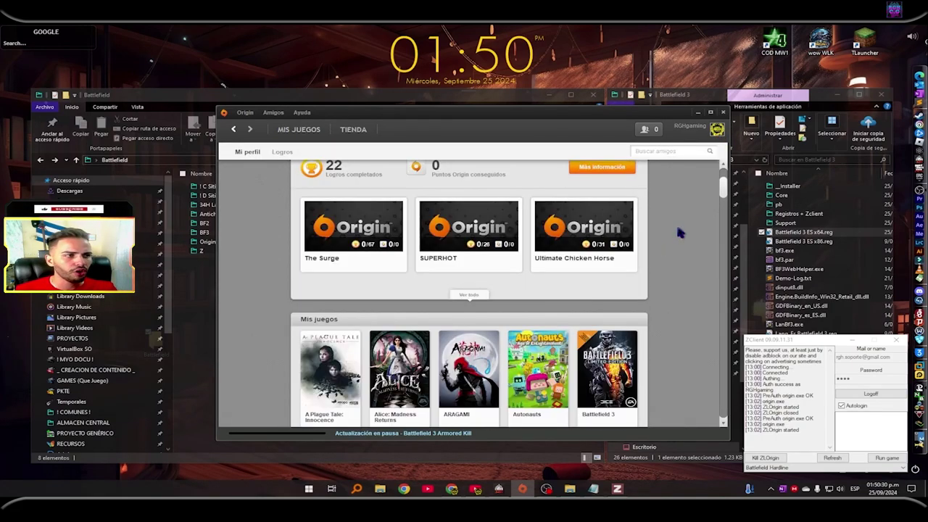
click(644, 130)
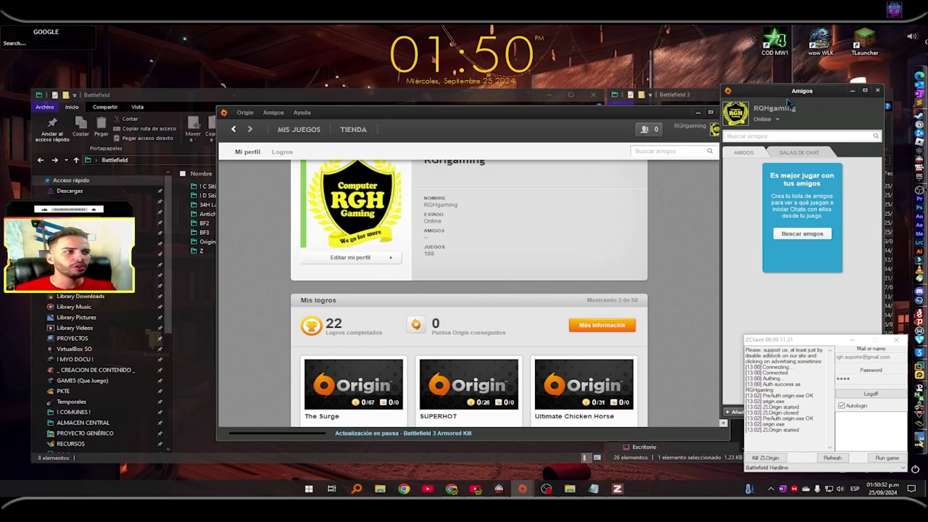
click(877, 90)
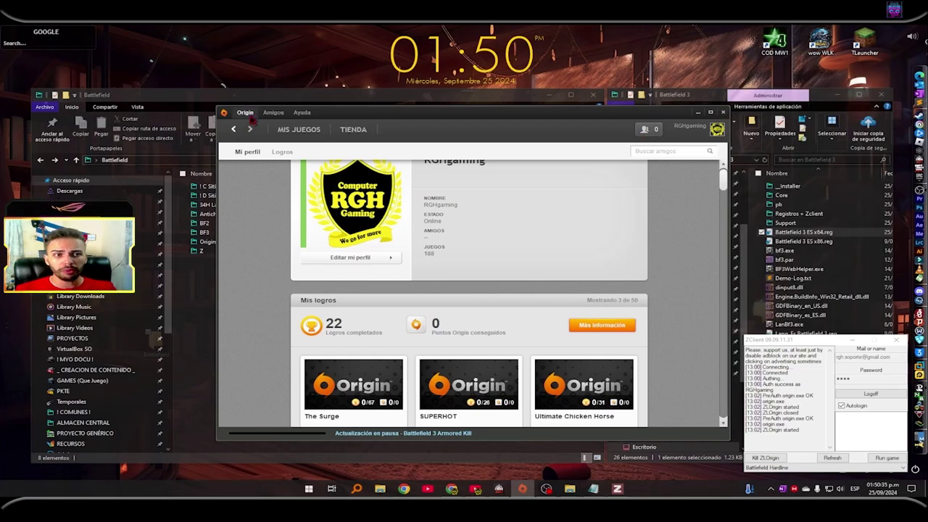
Step: Open the application settings and look through the notification, in-game Origin and advanced sections
click(245, 112)
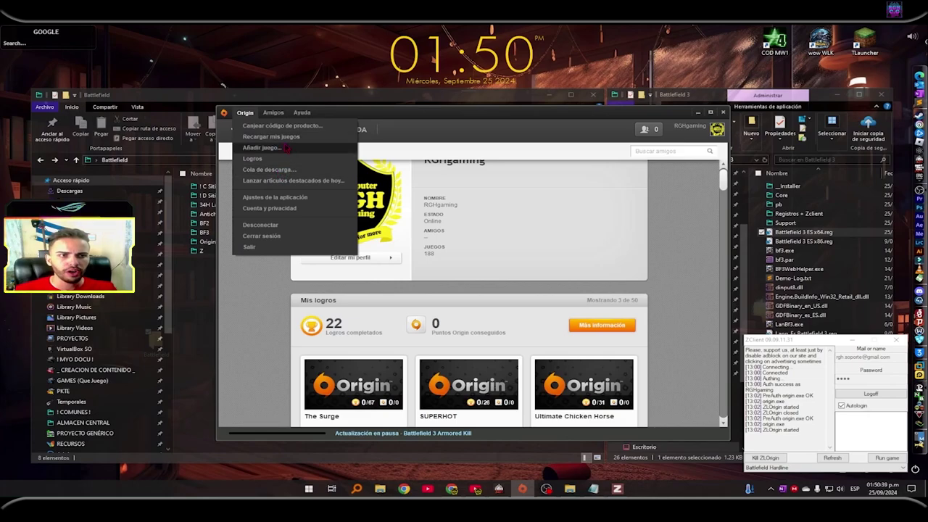
click(275, 197)
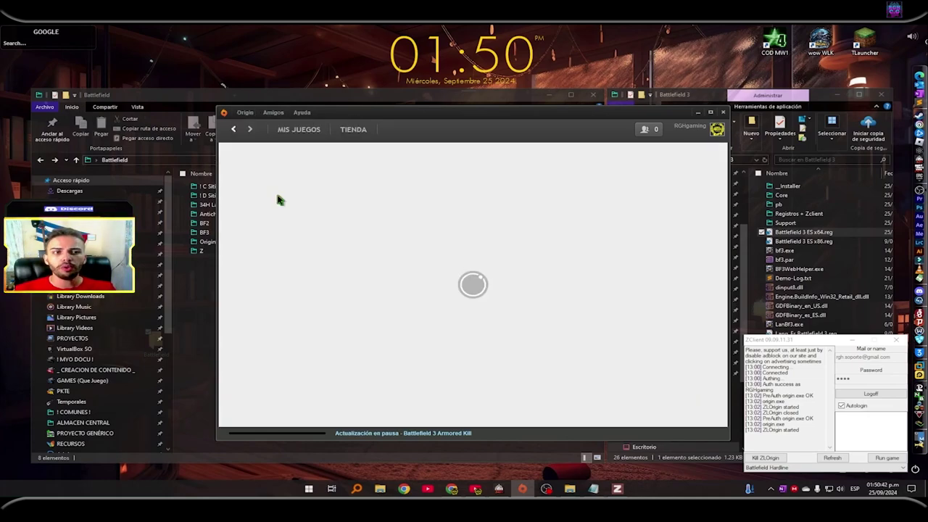
click(277, 206)
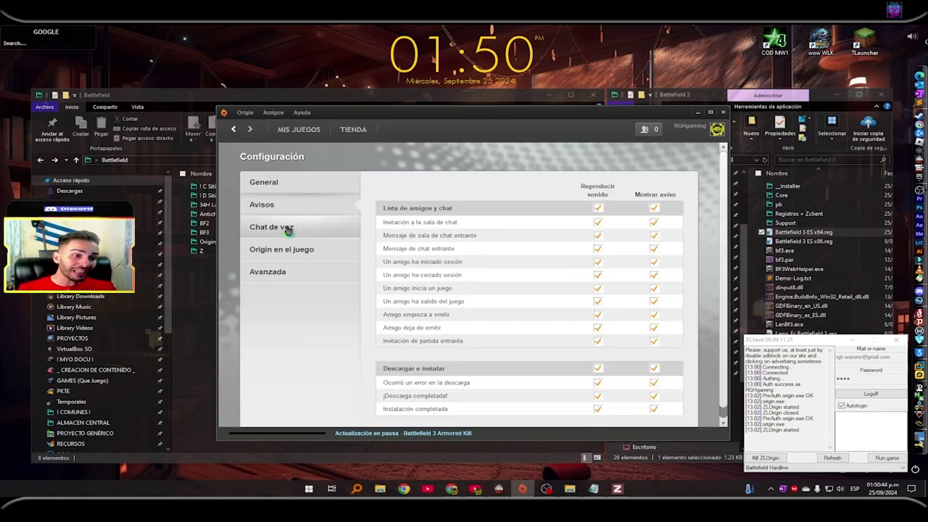
click(293, 247)
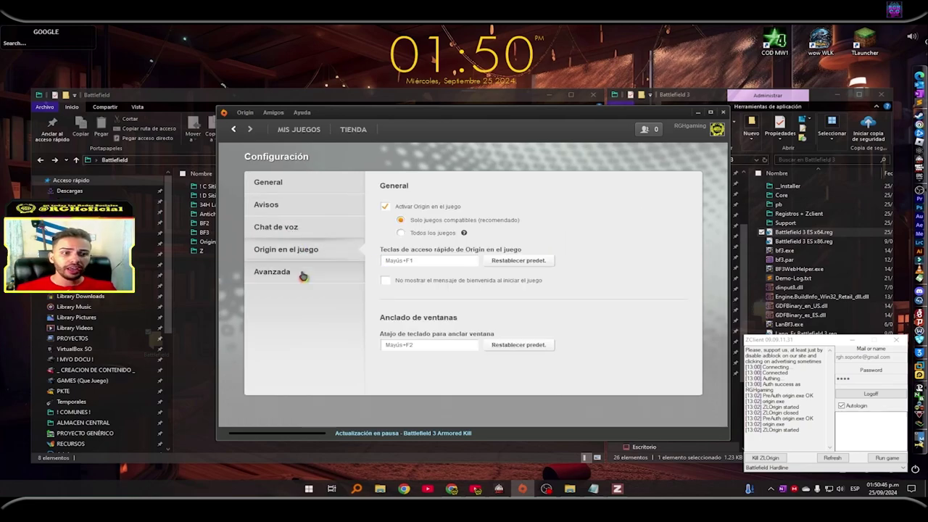
click(301, 275)
click(300, 249)
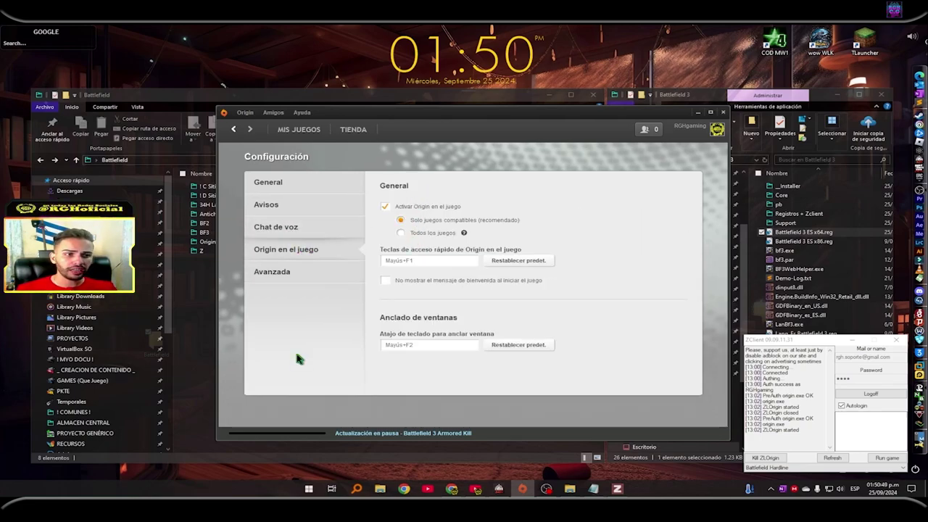
click(290, 272)
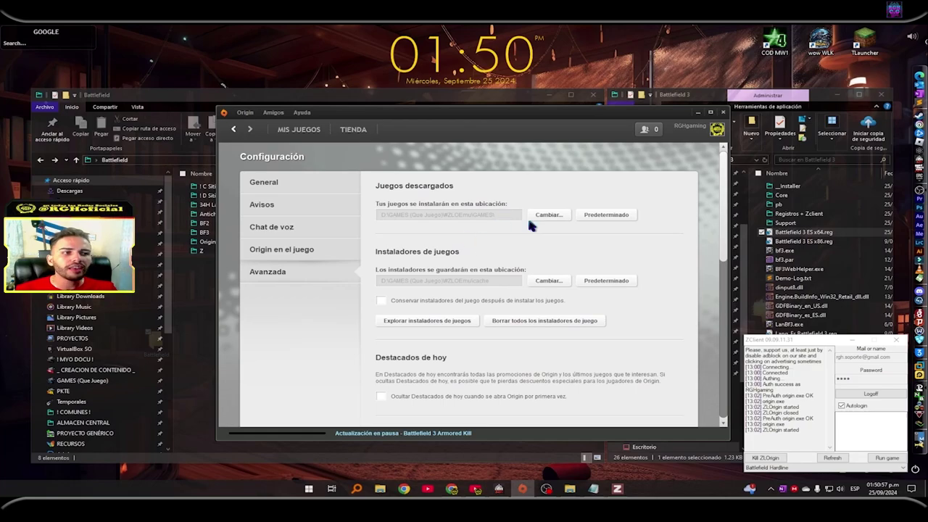
Step: Browse the folder picker for the downloaded games location to #ZLOEmu inside GAMES (Que Juego), and cancel it
click(565, 215)
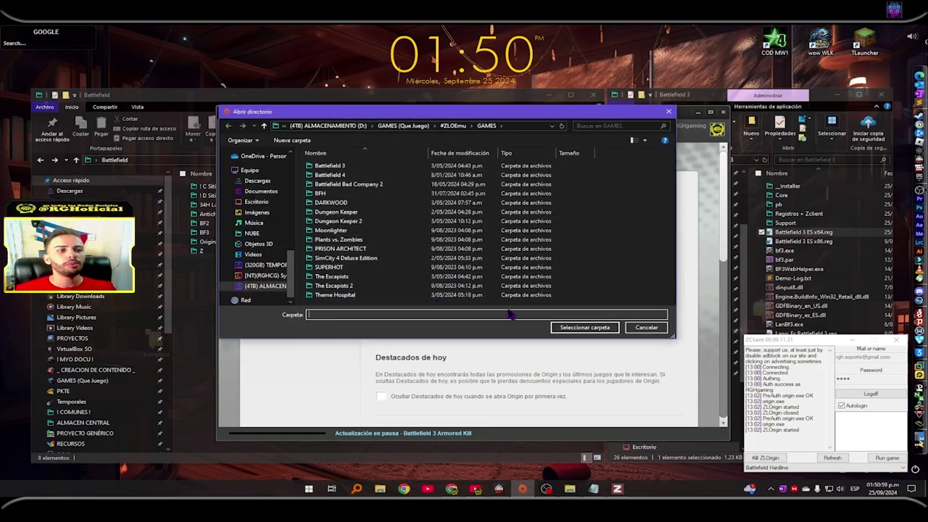
click(418, 128)
double_click(335, 200)
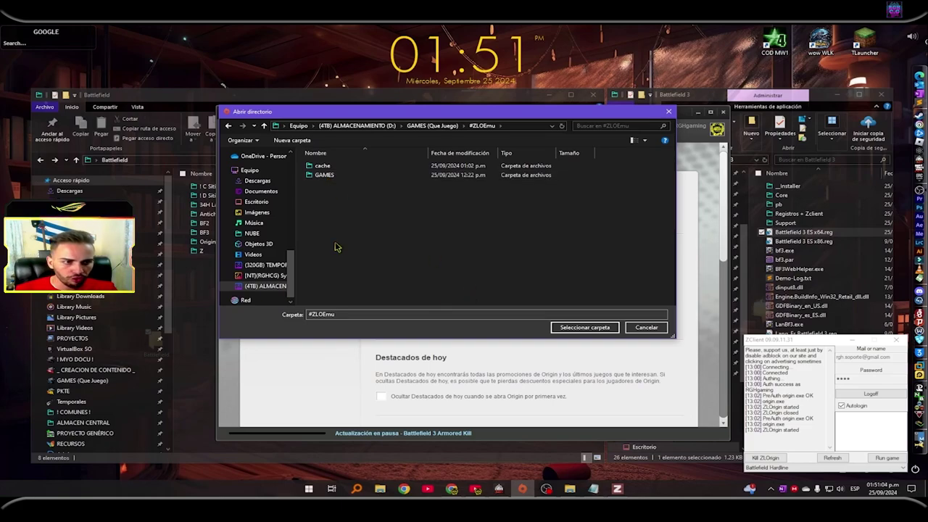
click(432, 126)
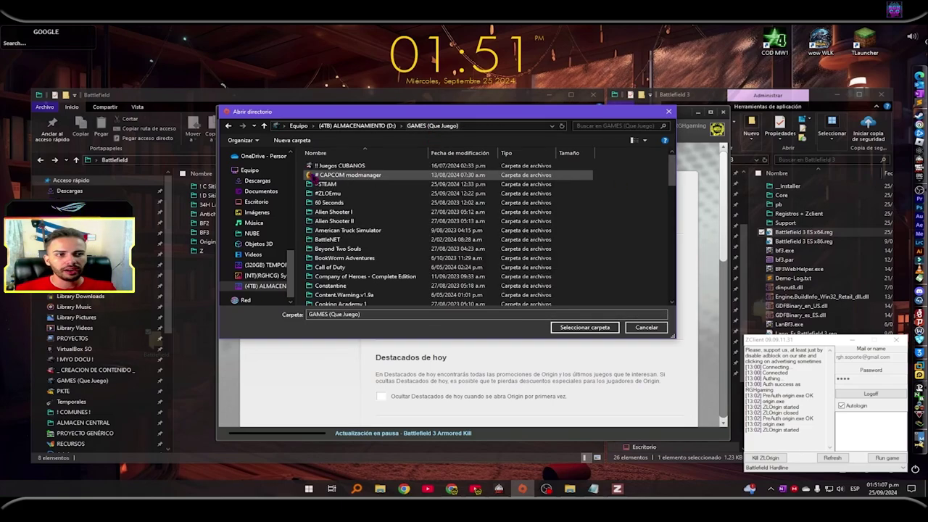
double_click(328, 195)
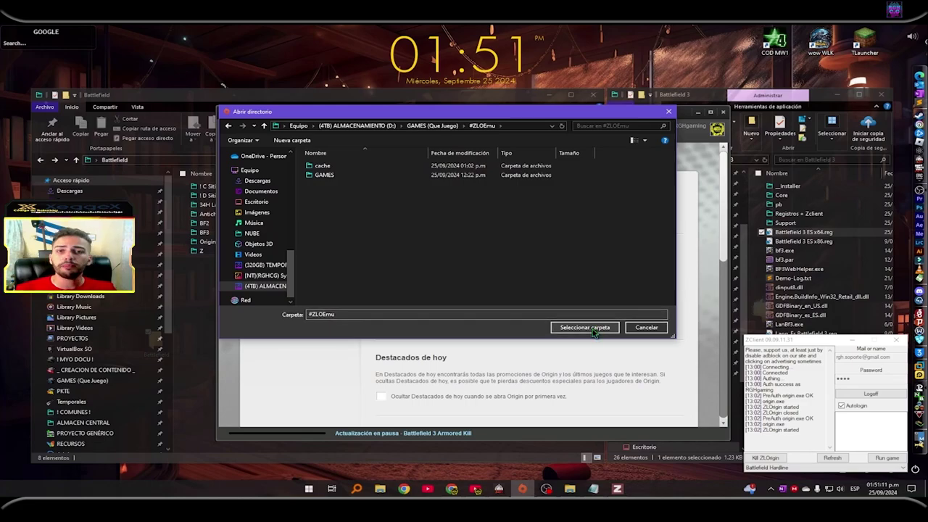
click(637, 328)
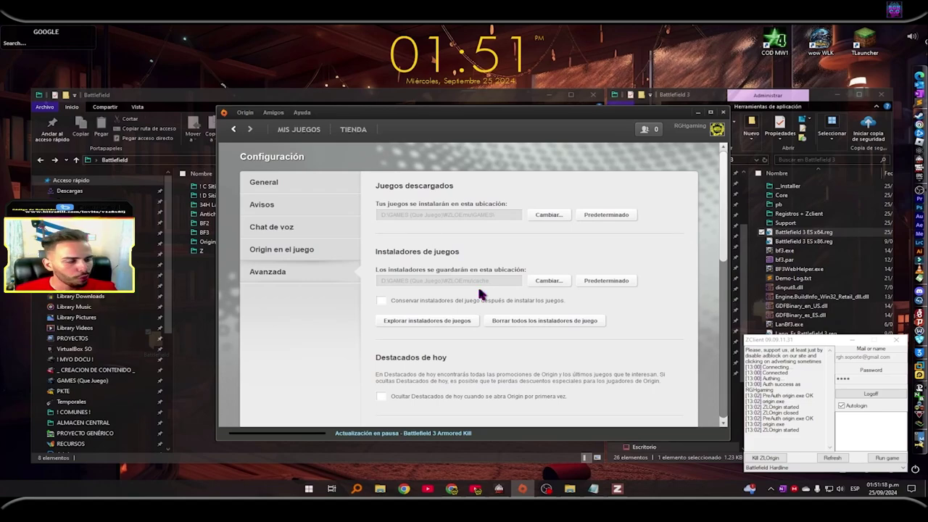
Step: Review the remaining advanced settings and the general settings, and go back to the game library
scroll(479, 293, down, 10)
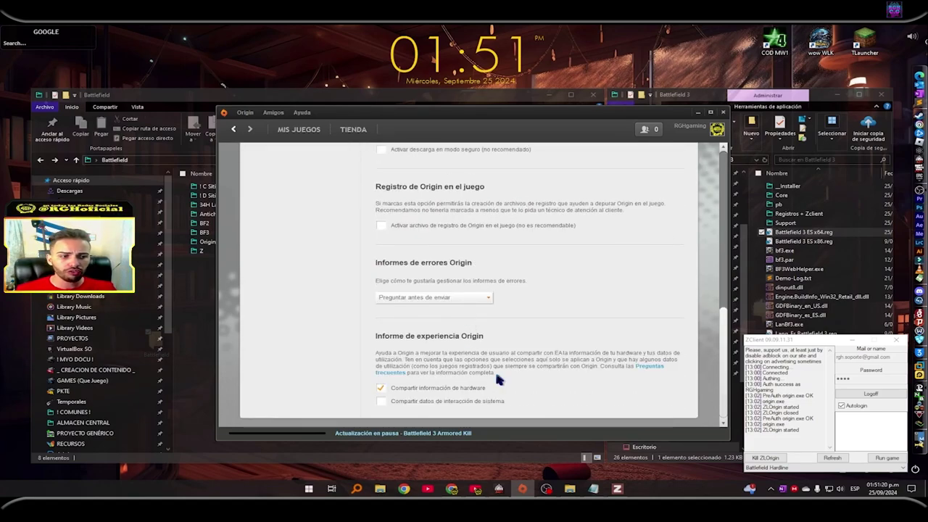
scroll(475, 300, up, 10)
click(290, 182)
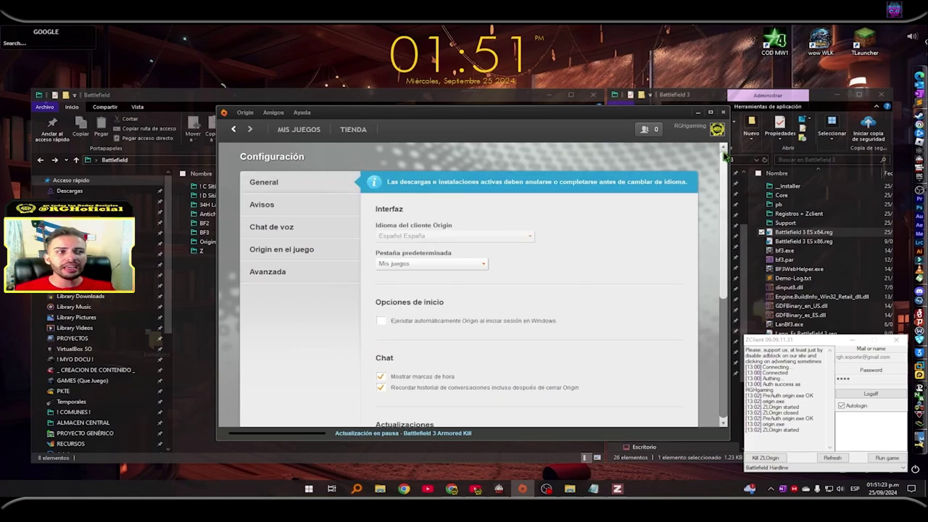
click(306, 130)
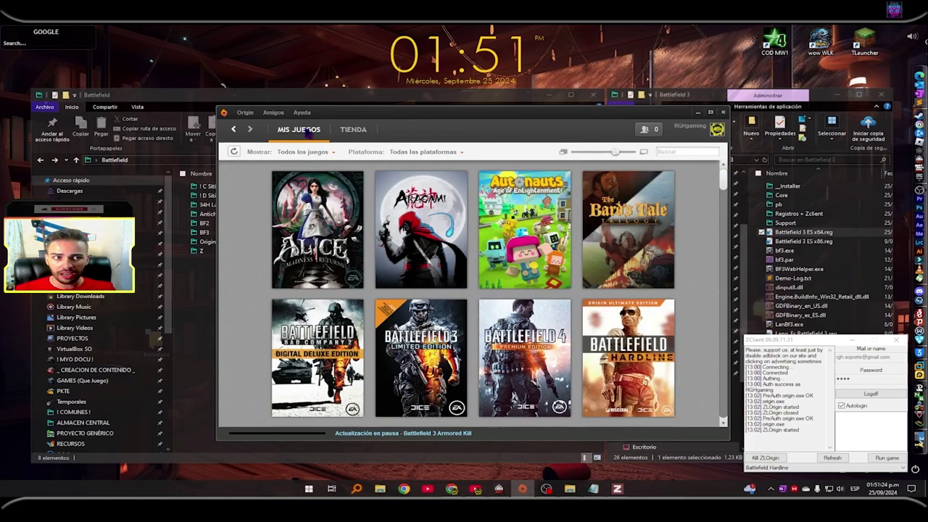
Step: Open the account's achievements page and close the small Origin window covering it
click(244, 112)
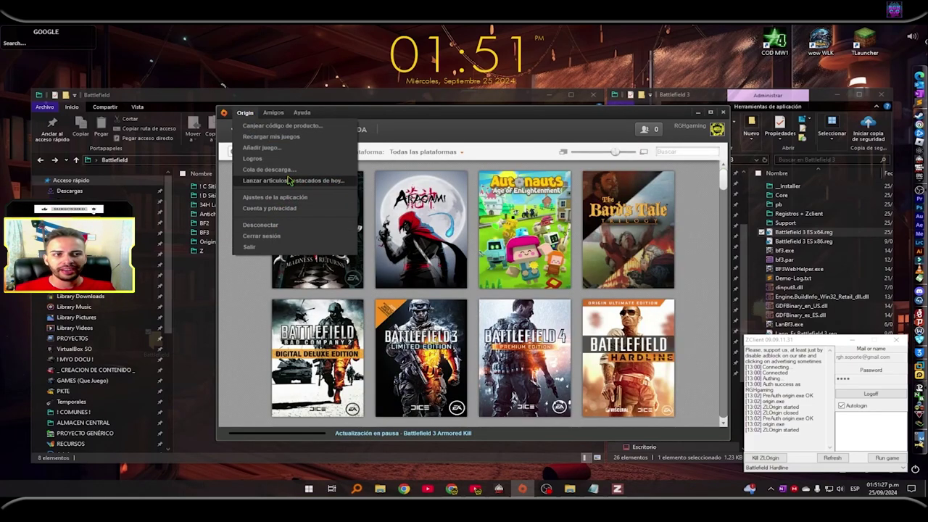
click(252, 158)
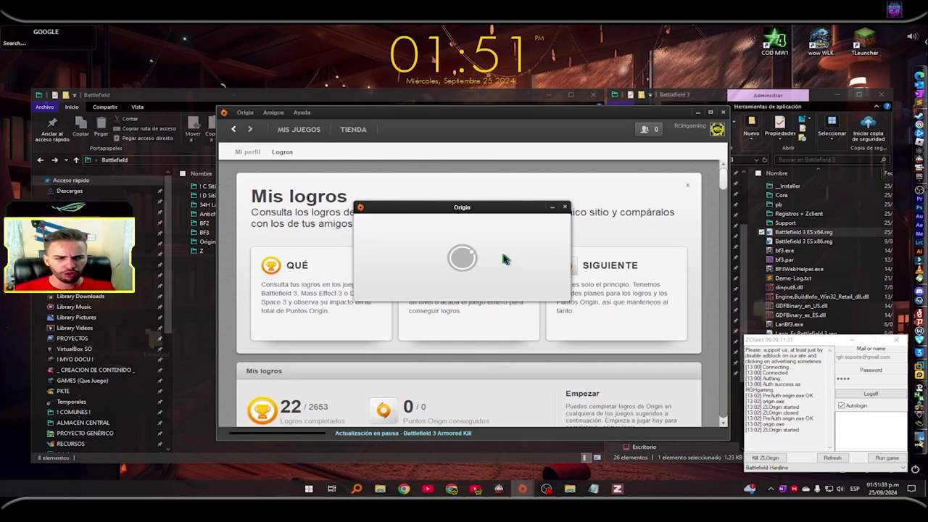
click(566, 207)
Step: Examine the queued updates and DLC downloads in the download queue, close it and return to the game library
click(426, 433)
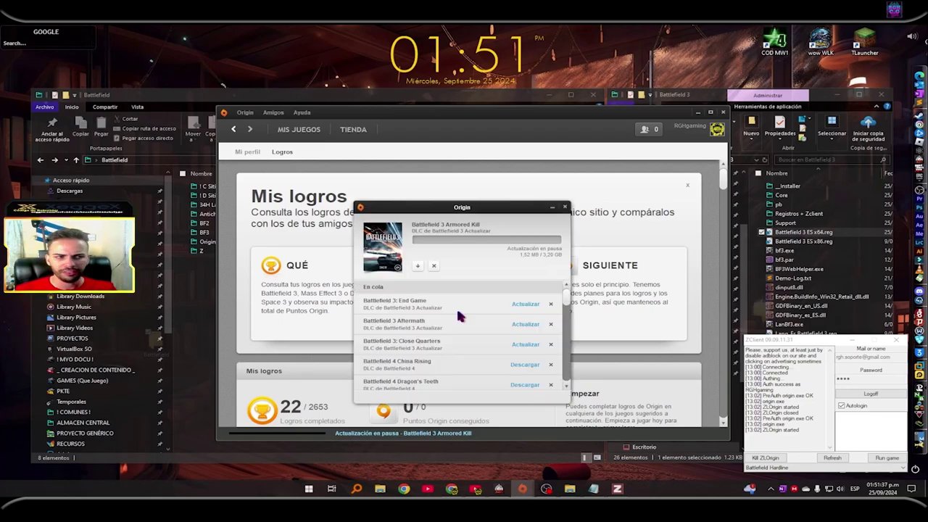
scroll(458, 316, down, 10)
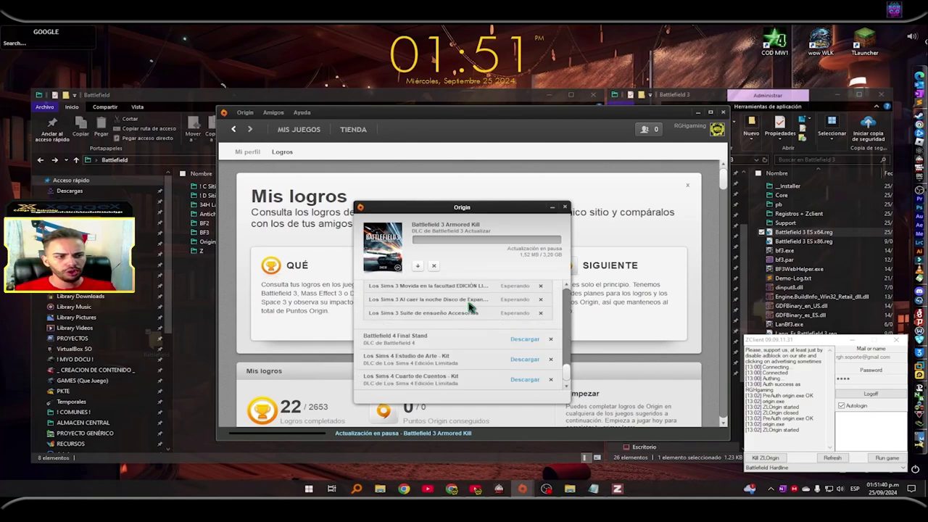
scroll(467, 301, up, 10)
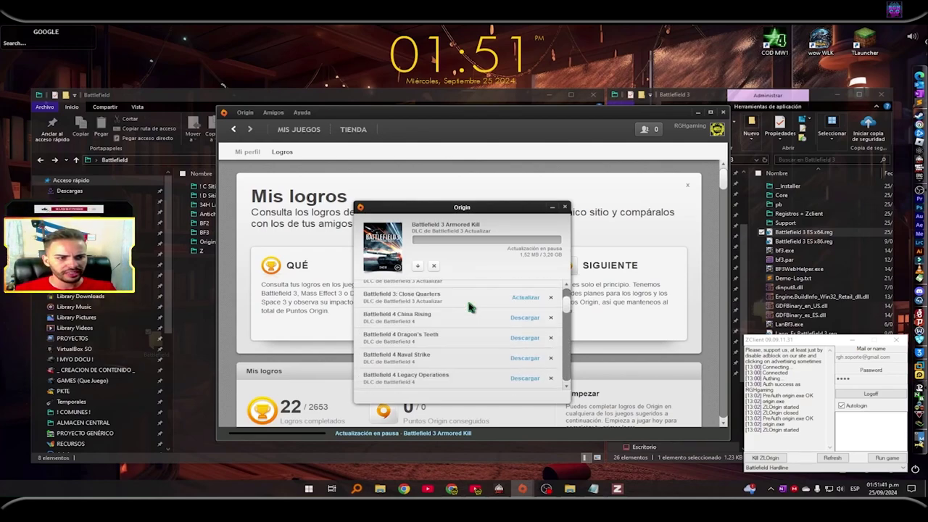
click(565, 208)
click(299, 129)
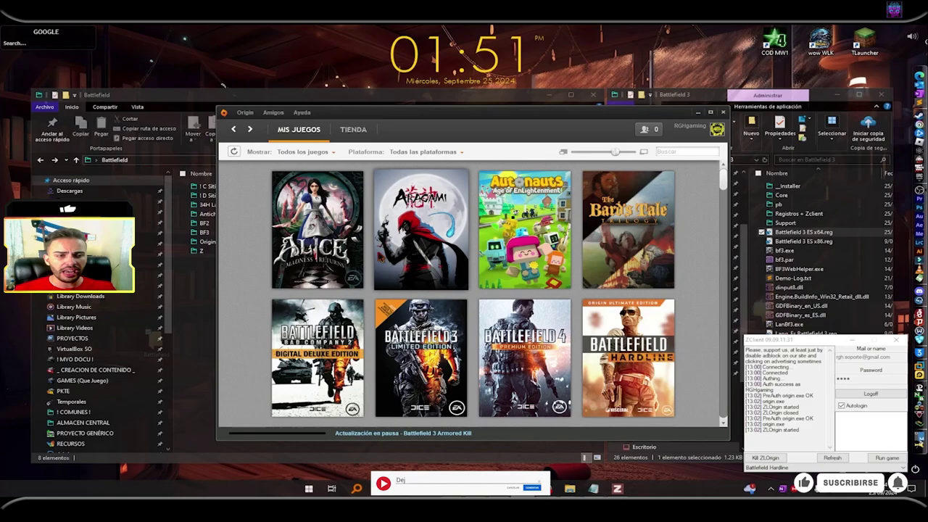
mouse_move(382, 259)
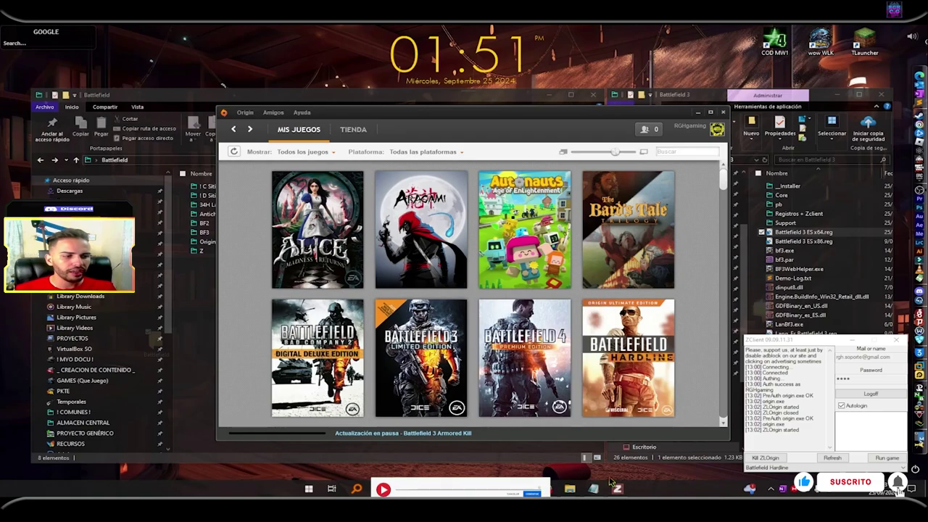
Step: Switch to 34H Launcher and set its ZClient path to ZClient.exe in GAMES (Que Juego)\#ZLOEmu\GAMES\Battlefield 3
click(346, 224)
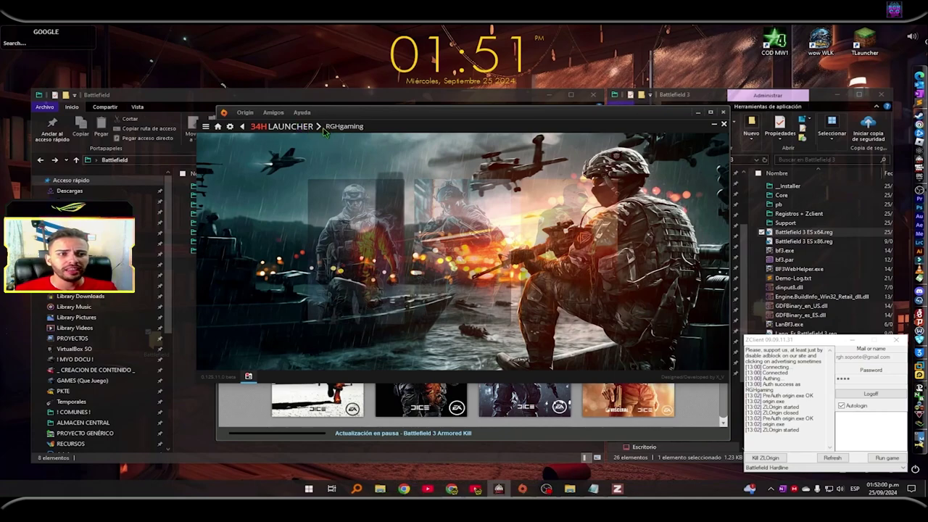
click(230, 126)
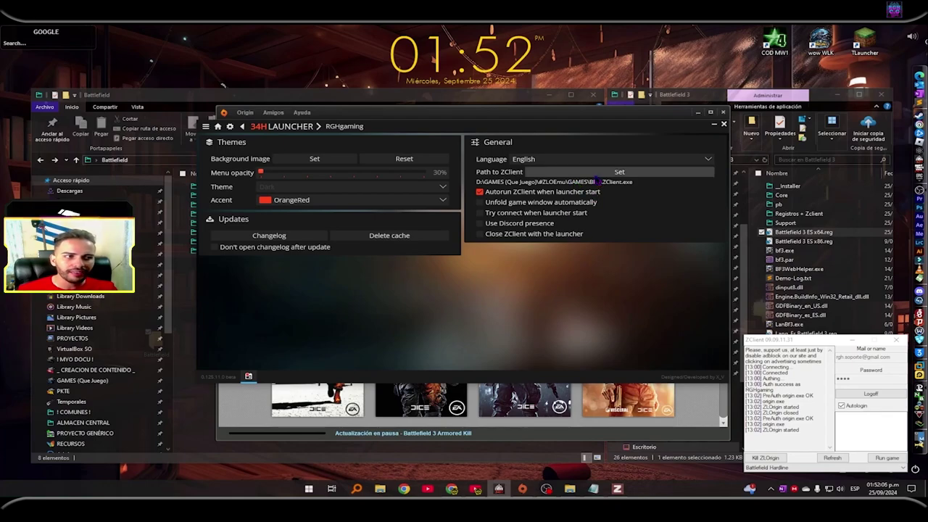
click(619, 171)
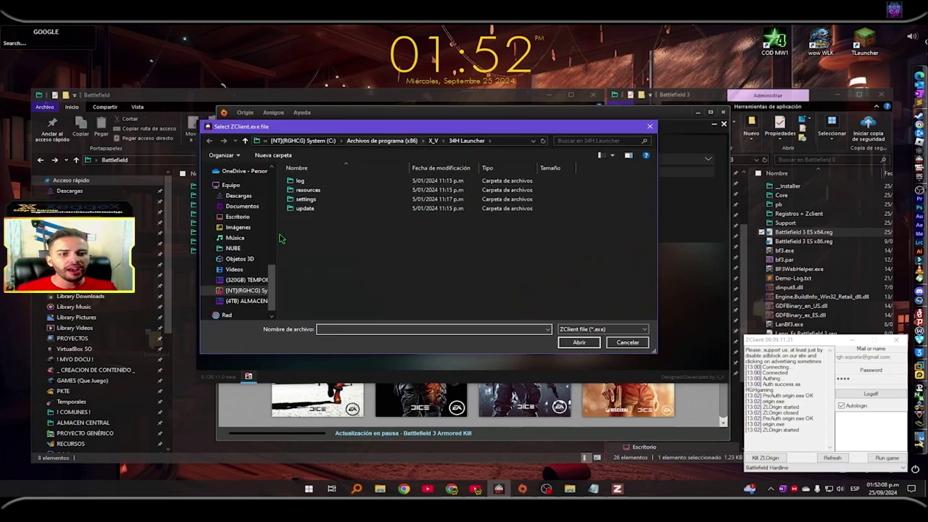
scroll(246, 268, down, 1)
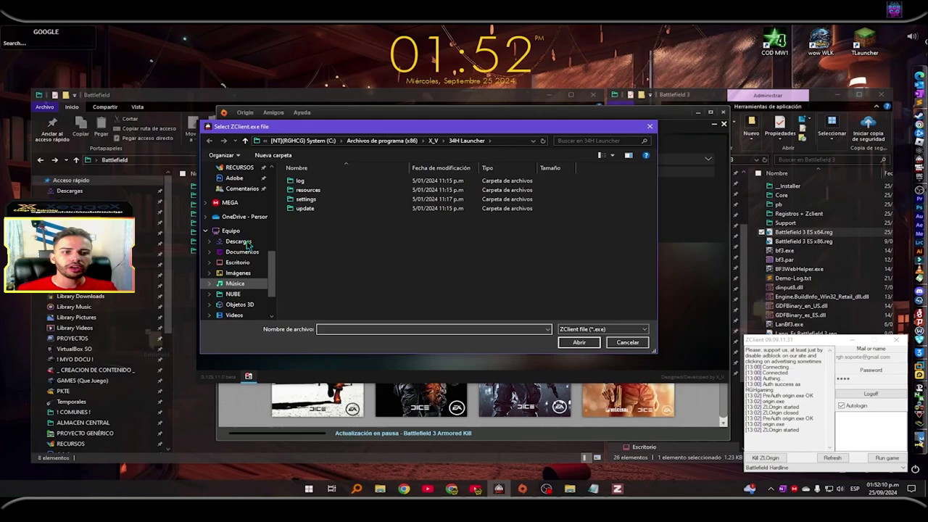
click(245, 287)
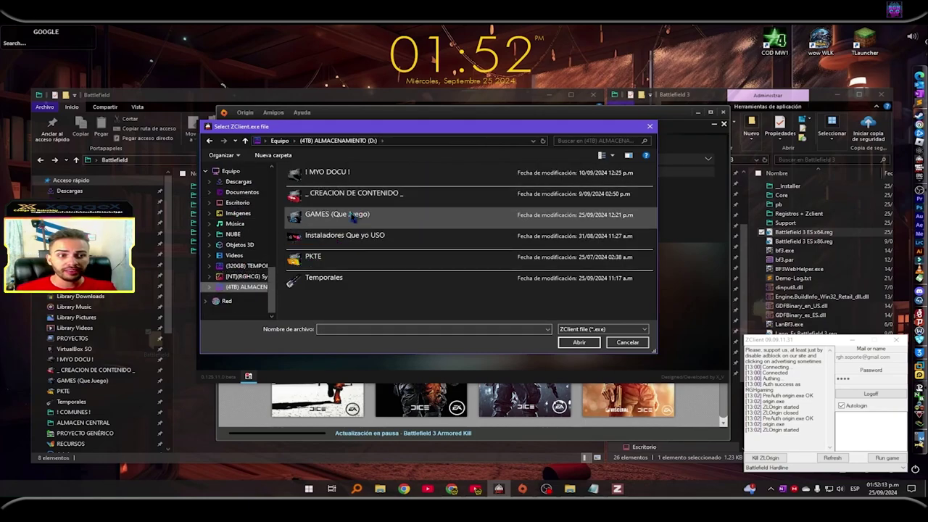
double_click(352, 215)
double_click(321, 208)
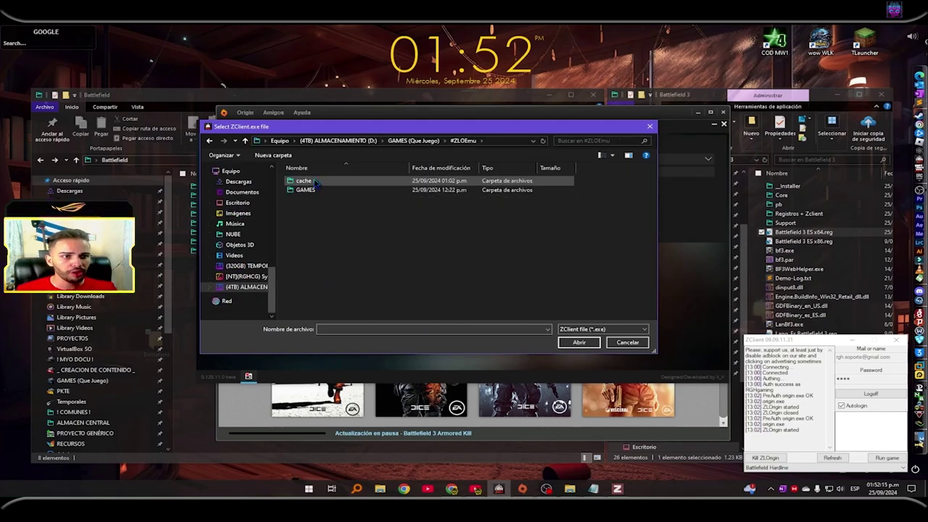
double_click(324, 190)
double_click(311, 181)
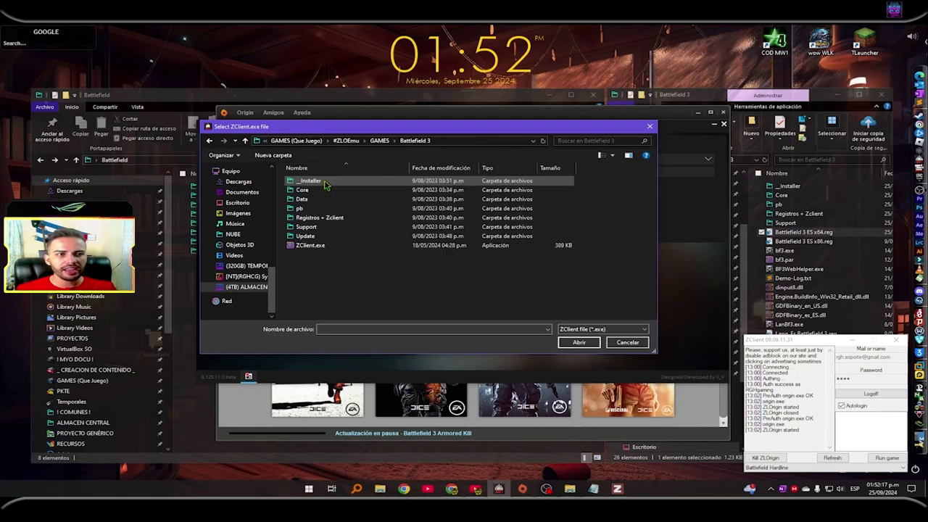
double_click(316, 244)
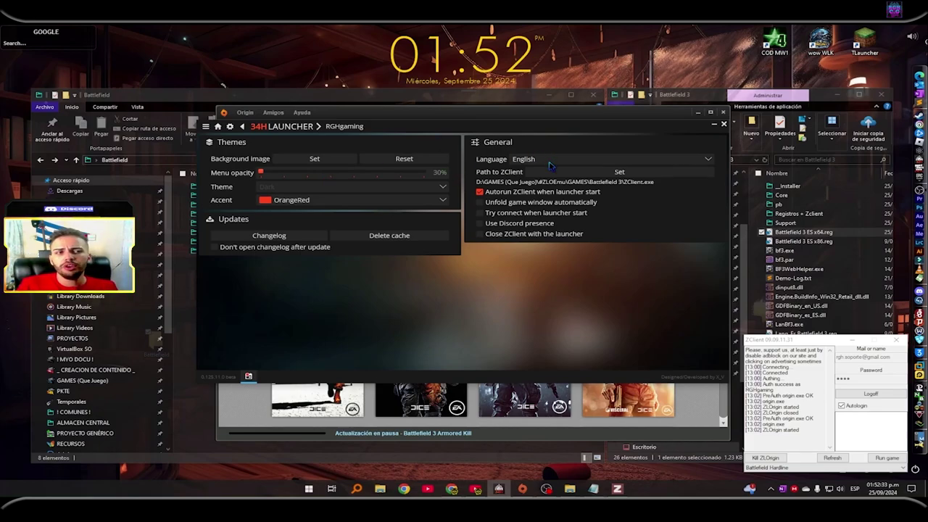
Step: Look at the theme's accent colour choices and go back to the launcher's game selection
click(392, 200)
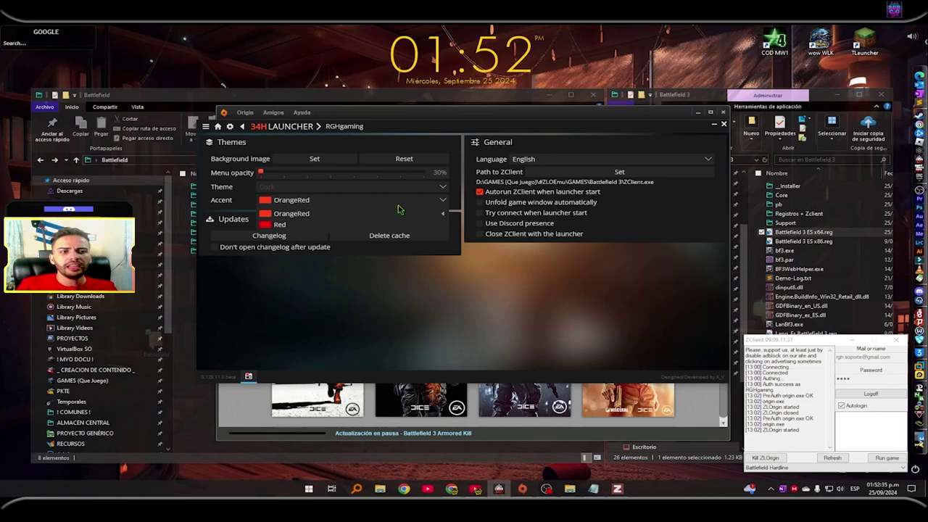
click(431, 297)
click(437, 305)
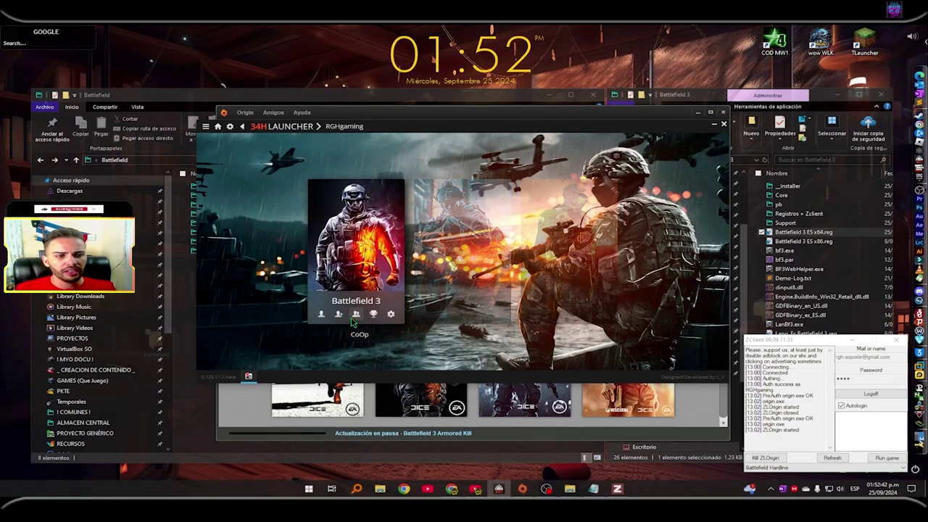
Step: Open the Battlefield 3 multiplayer server list and sort it by players, fullest servers first
click(356, 314)
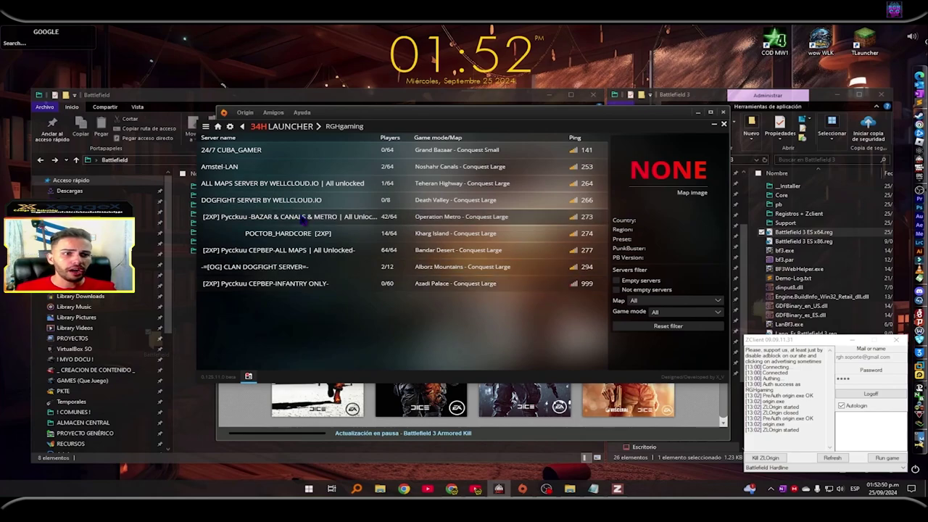
click(389, 137)
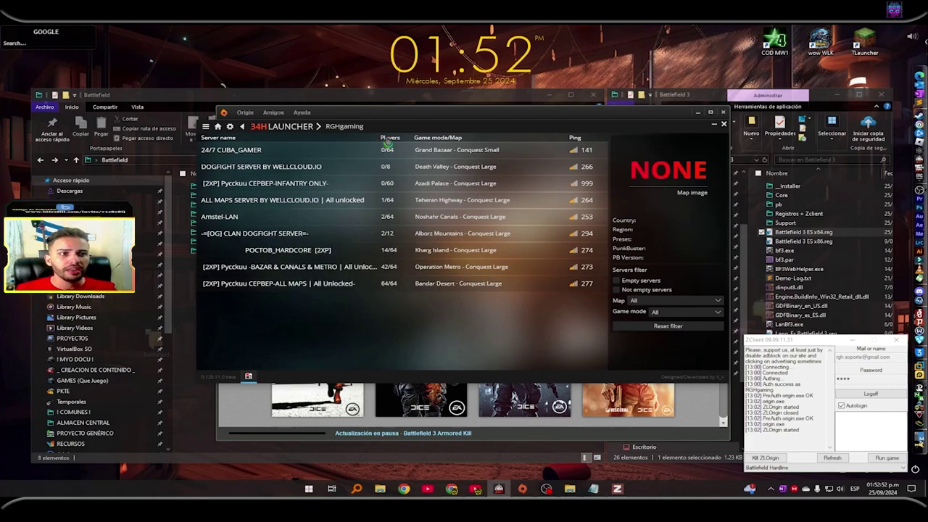
click(389, 138)
Step: Examine the details of the most populated servers, Amstel-LAN and POCTOB_HARDCORE [2XP] in the server list
click(297, 162)
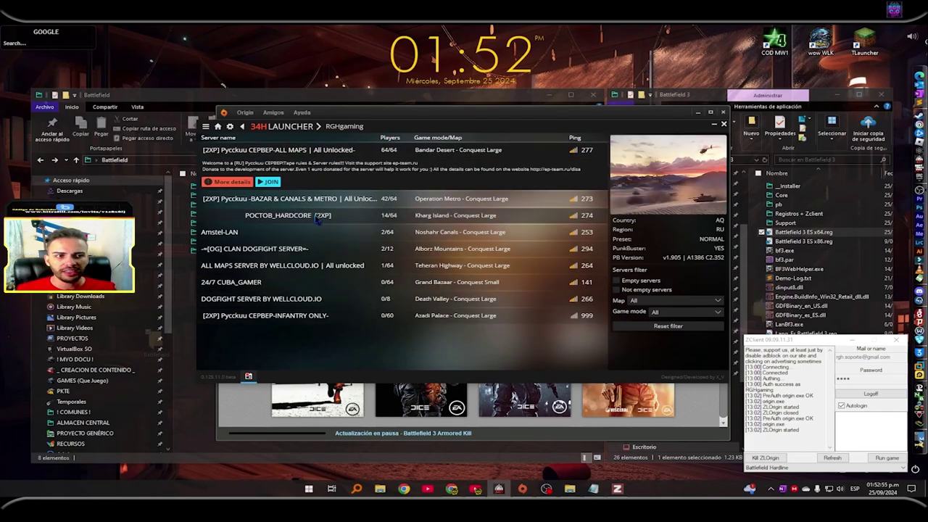
click(319, 226)
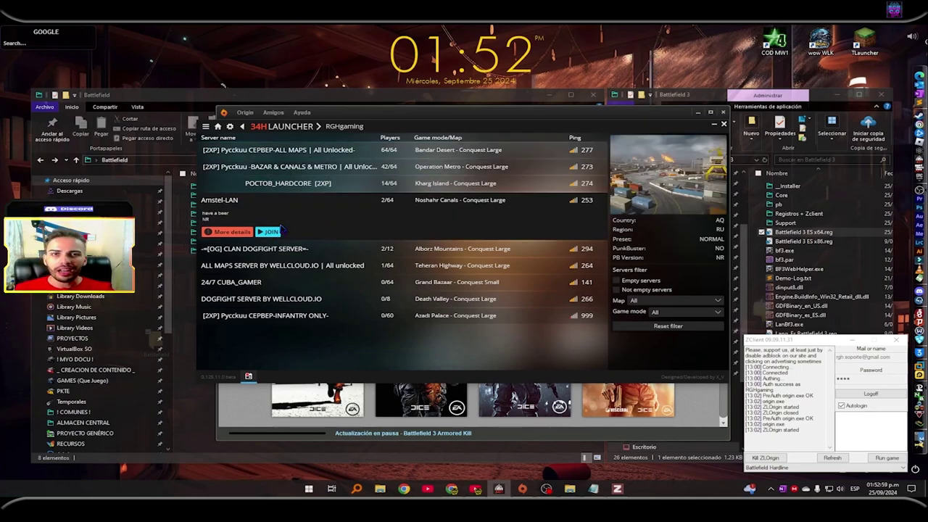
click(345, 190)
click(383, 167)
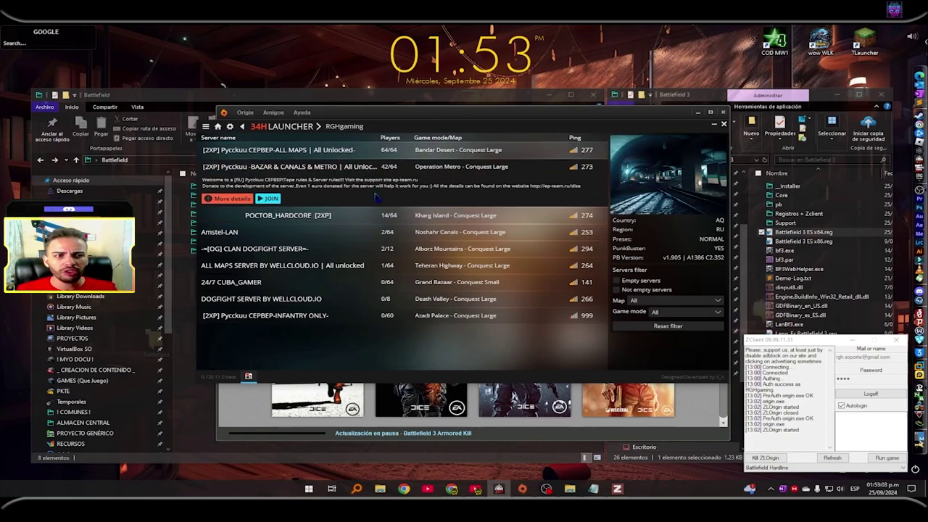
click(307, 215)
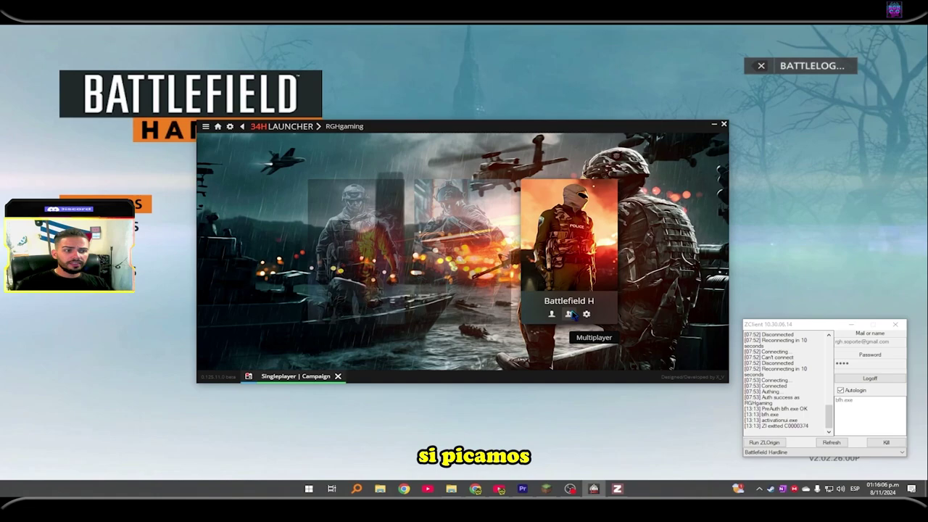
Step: Open the multiplayer server list for Battlefield Hardline
click(569, 319)
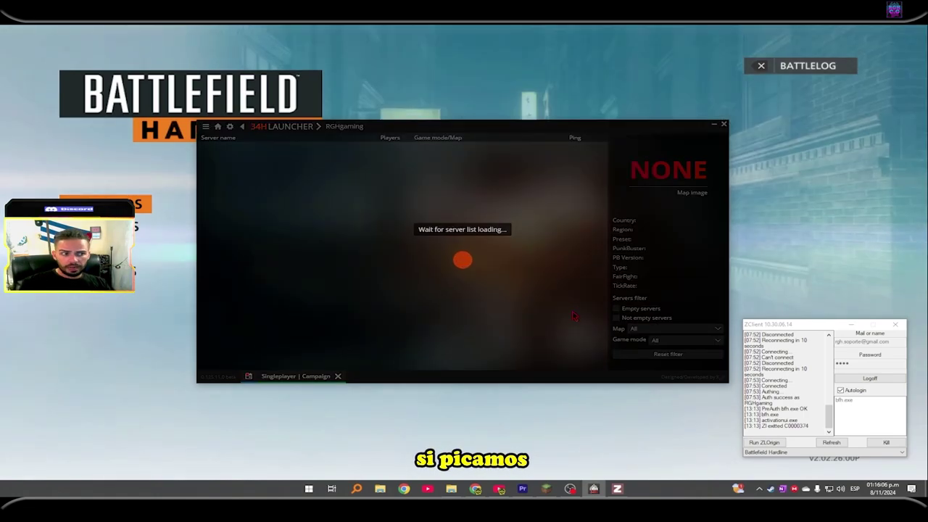